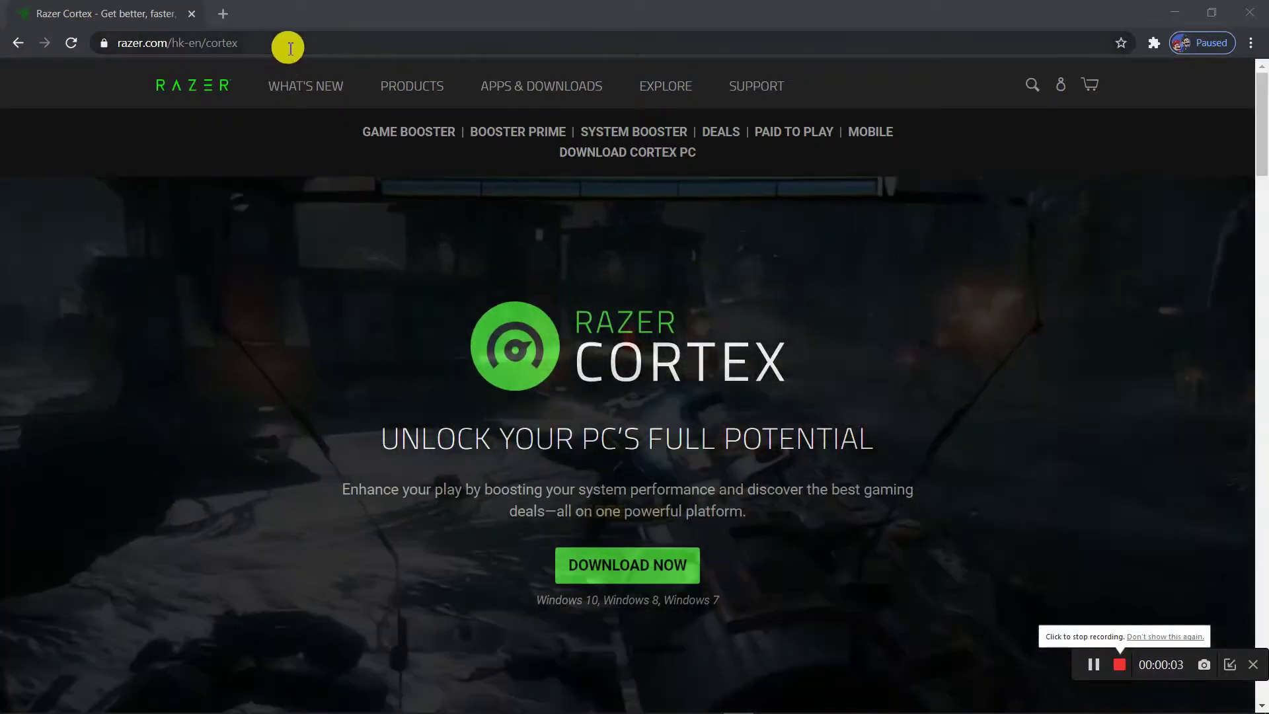
scroll(730, 532, "down", 2)
scroll(730, 532, "up", 1)
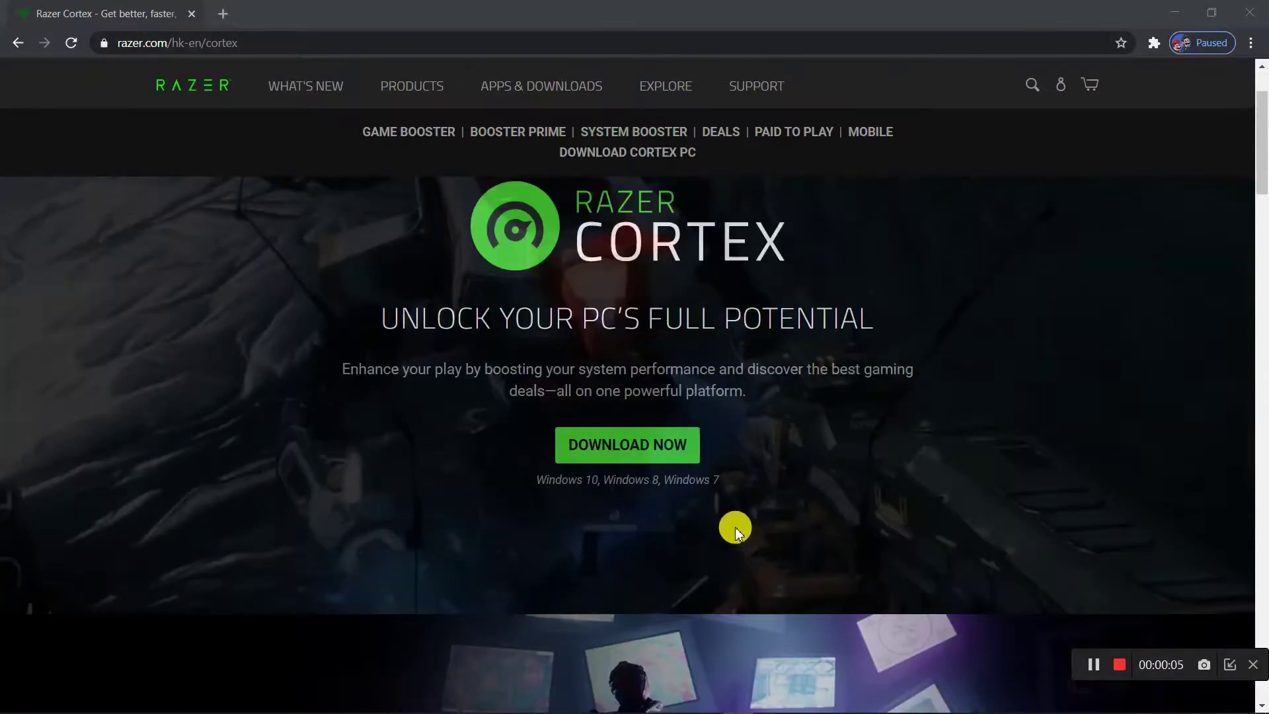
scroll(735, 526, "up", 1)
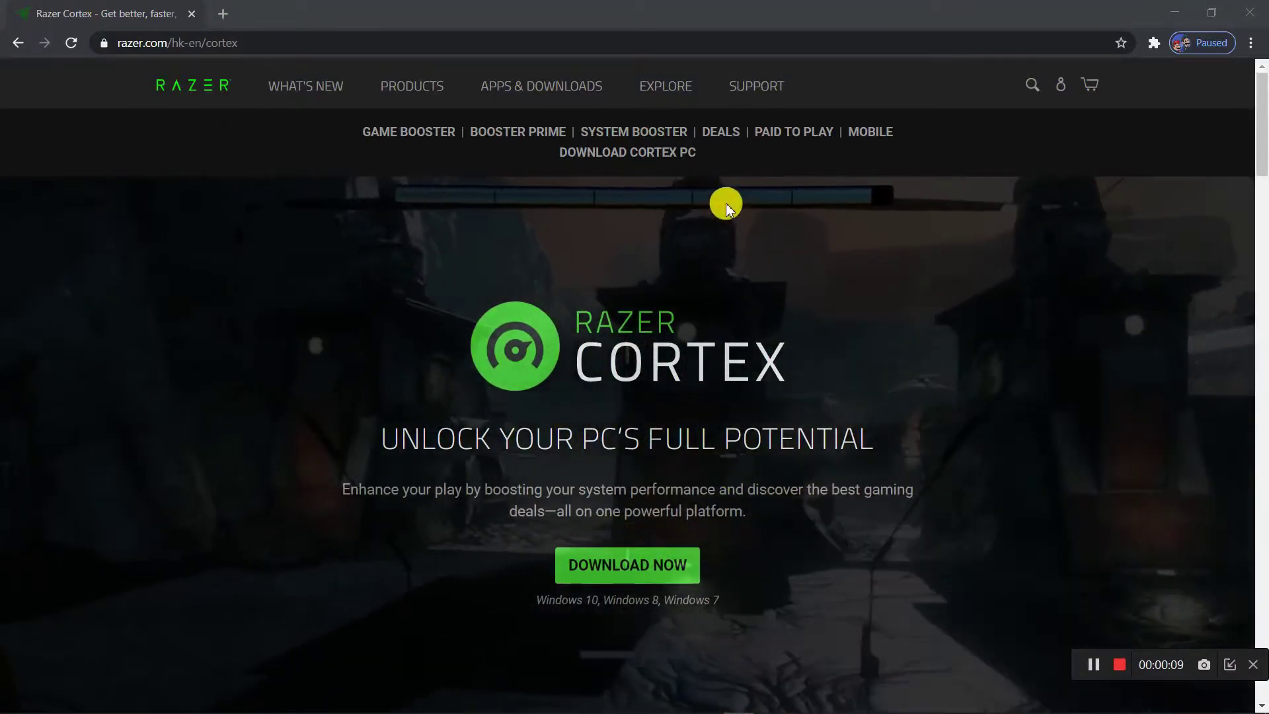
scroll(760, 322, "down", 2)
scroll(760, 322, "down", 5)
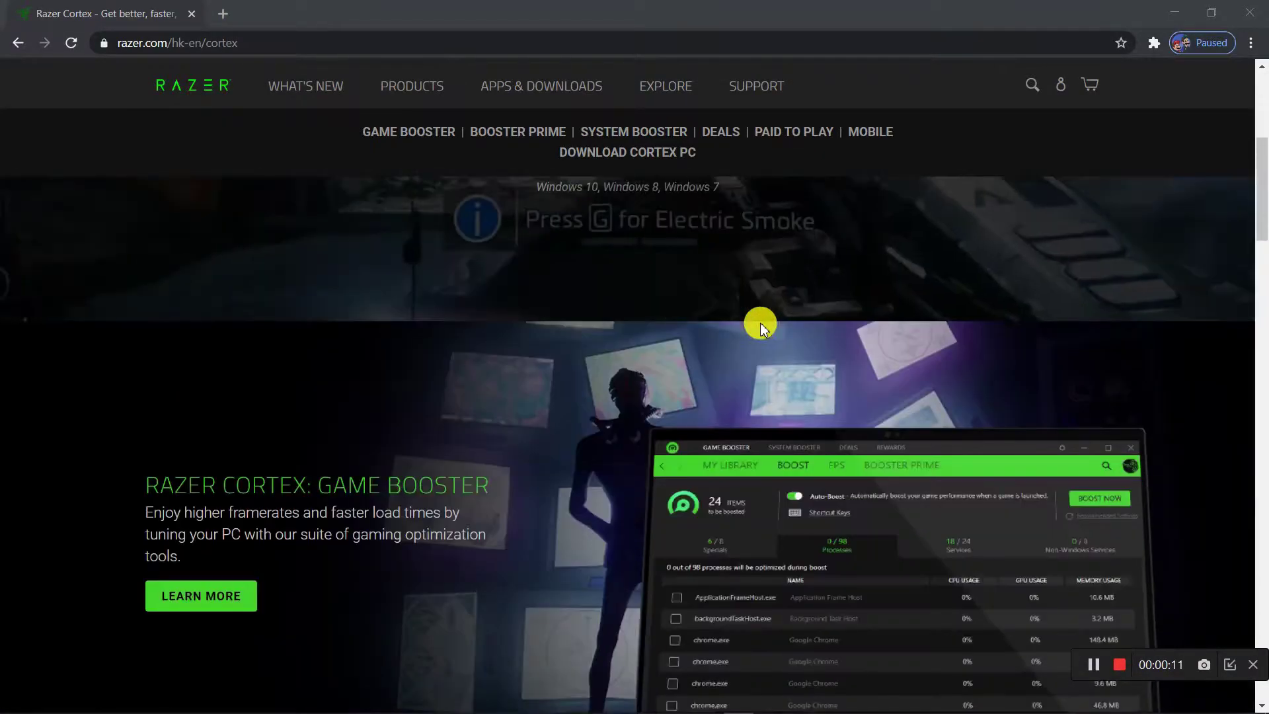
scroll(760, 323, "down", 5)
scroll(760, 323, "up", 12)
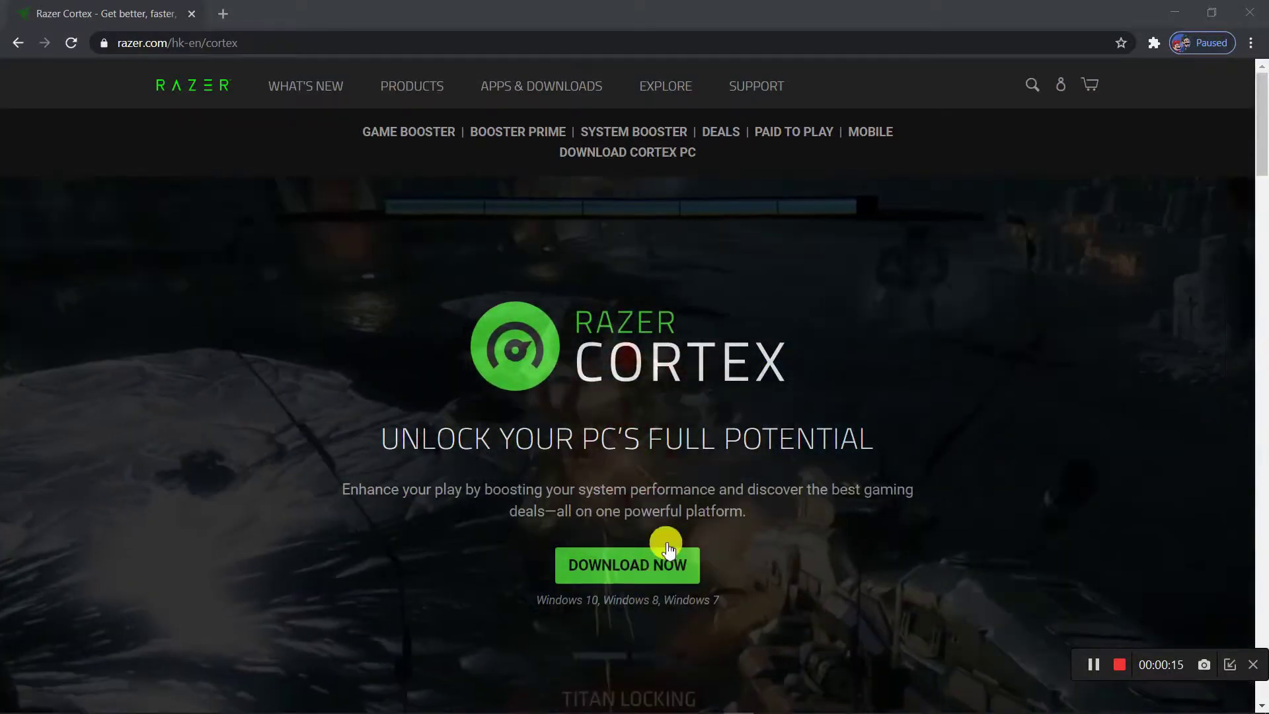
scroll(631, 456, "down", 5)
scroll(310, 470, "down", 5)
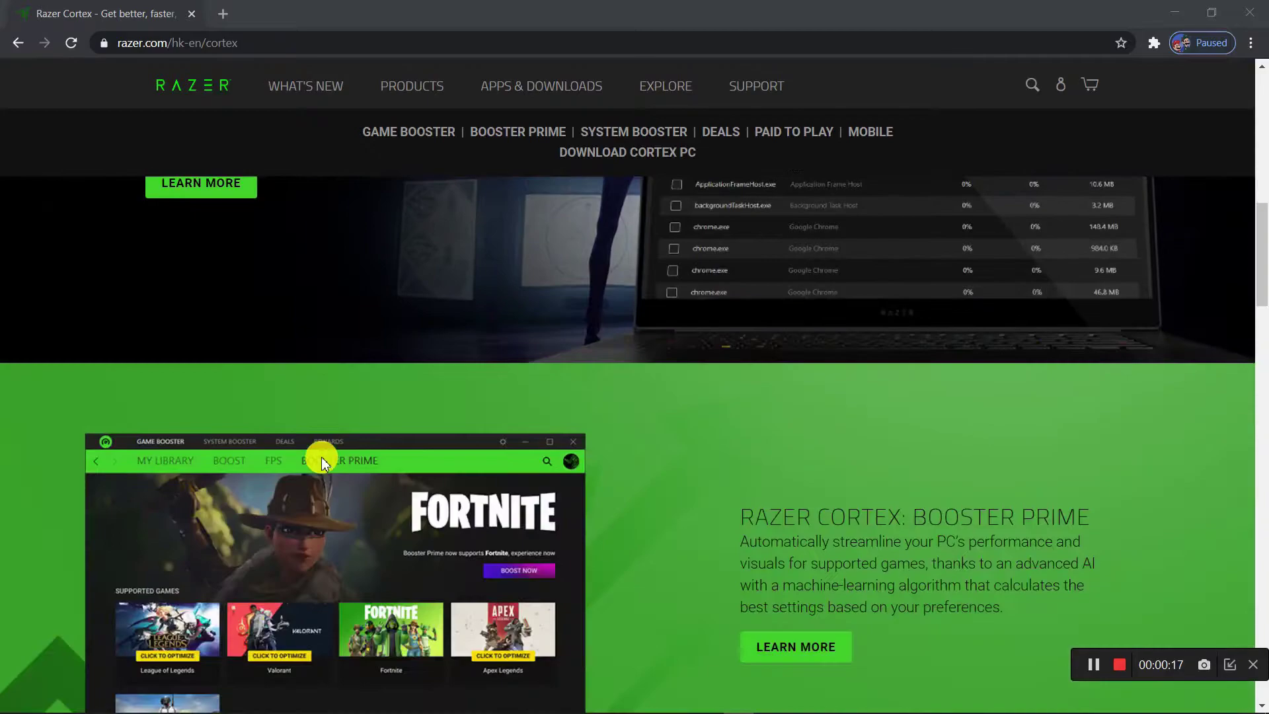
scroll(322, 457, "down", 5)
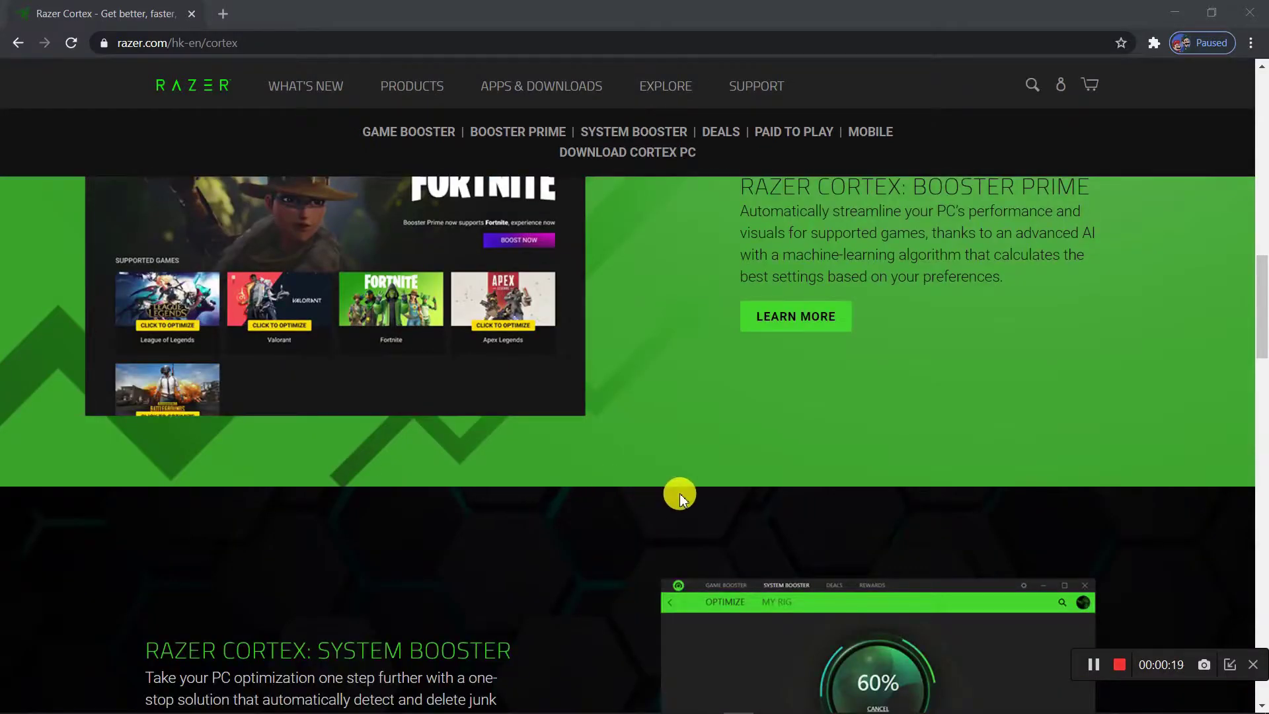
scroll(679, 493, "up", 5)
scroll(679, 493, "down", 3)
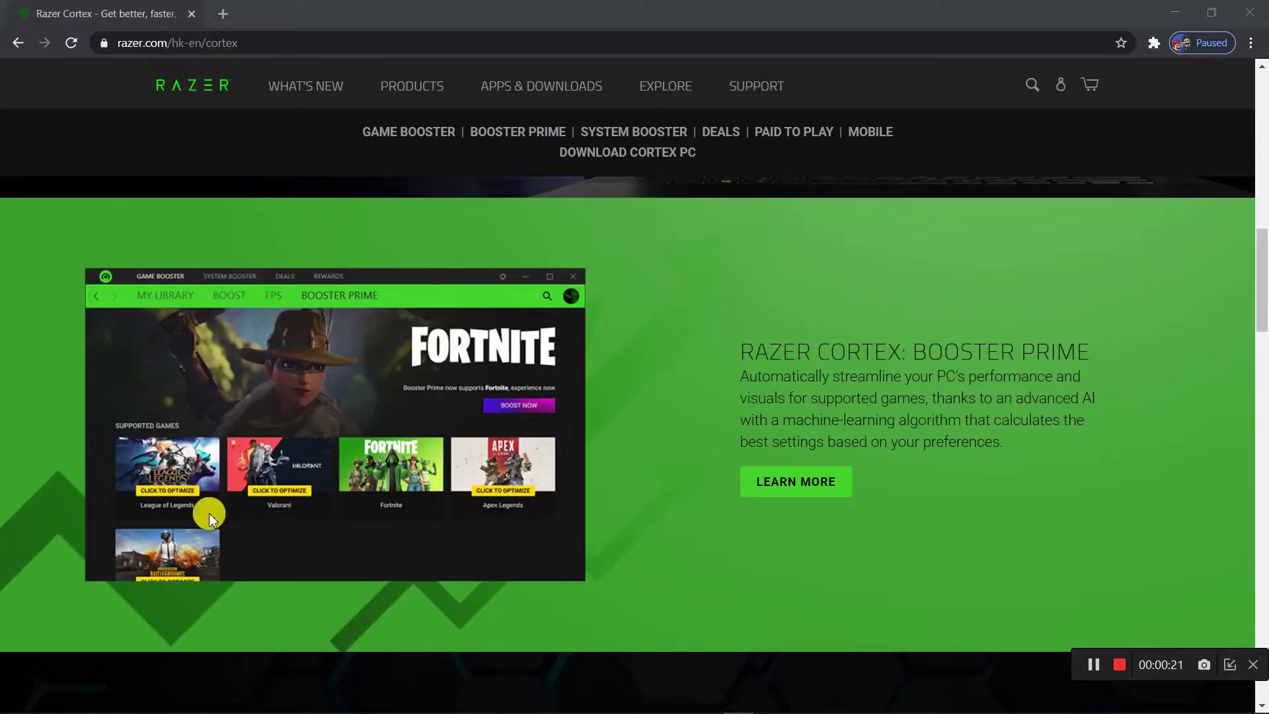
scroll(657, 497, "down", 3)
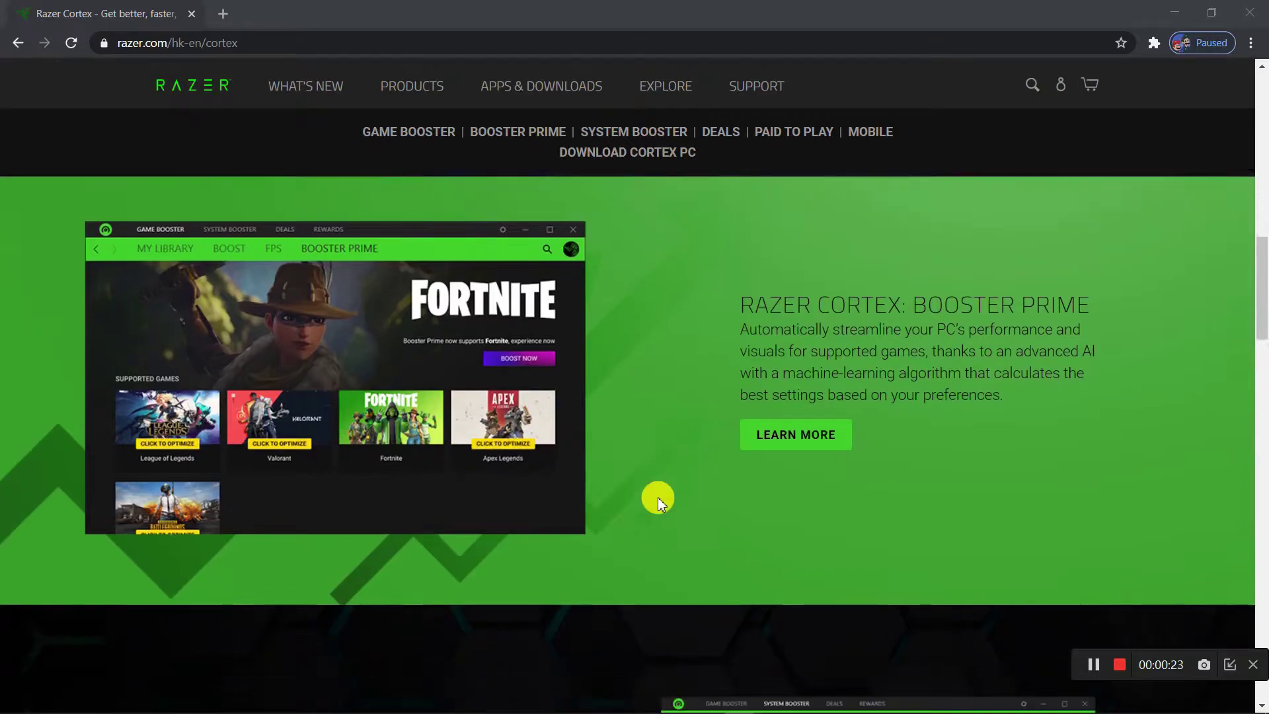
scroll(657, 497, "up", 4)
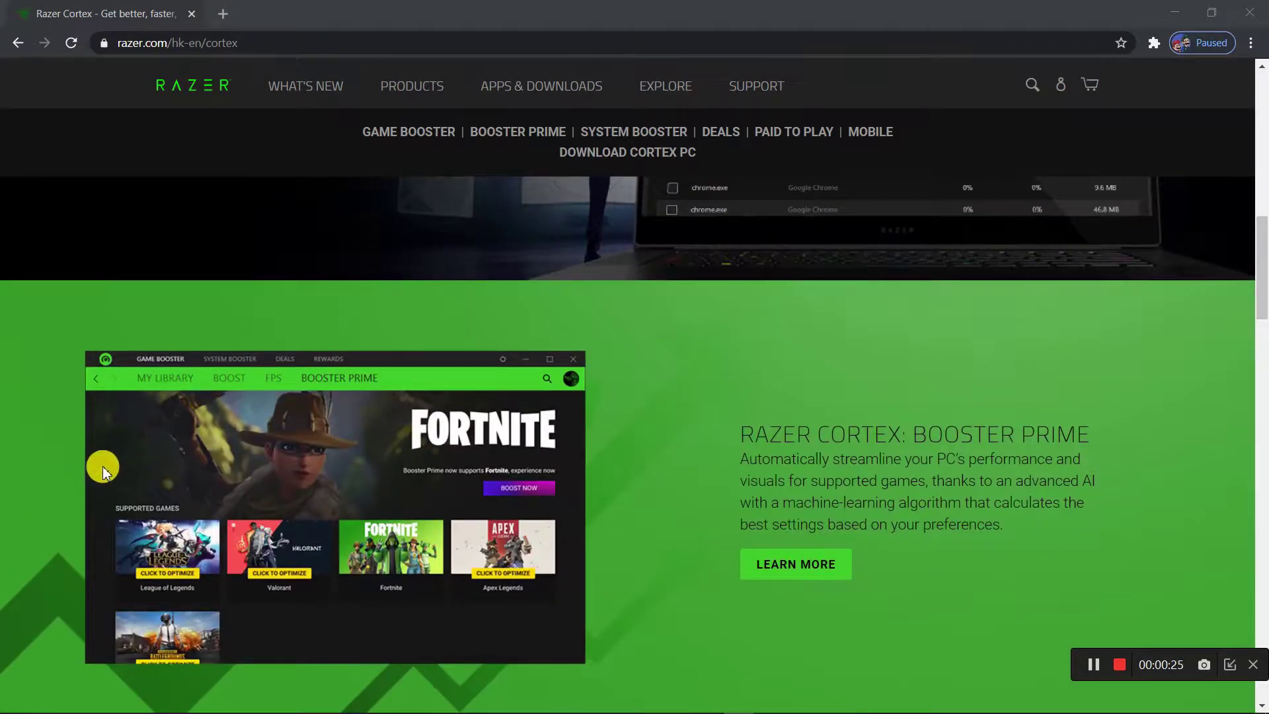
scroll(62, 461, "down", 8)
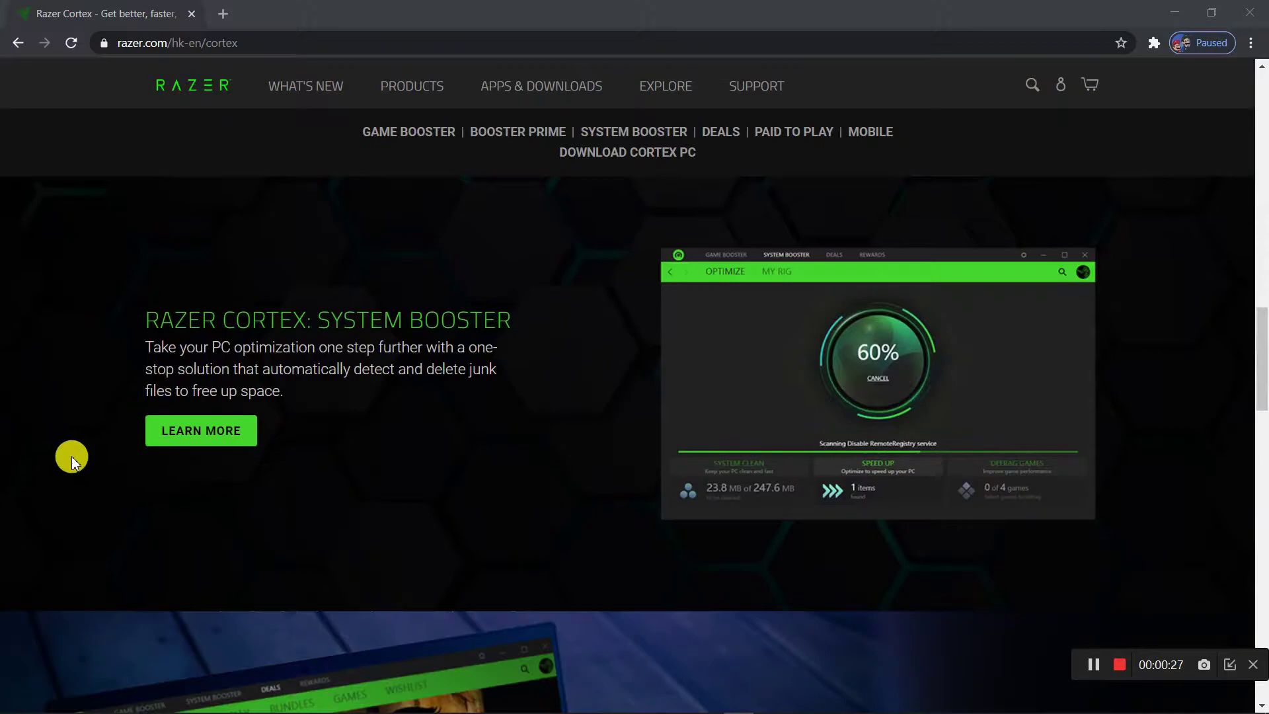
scroll(71, 456, "down", 3)
scroll(71, 456, "down", 5)
scroll(72, 456, "up", 3)
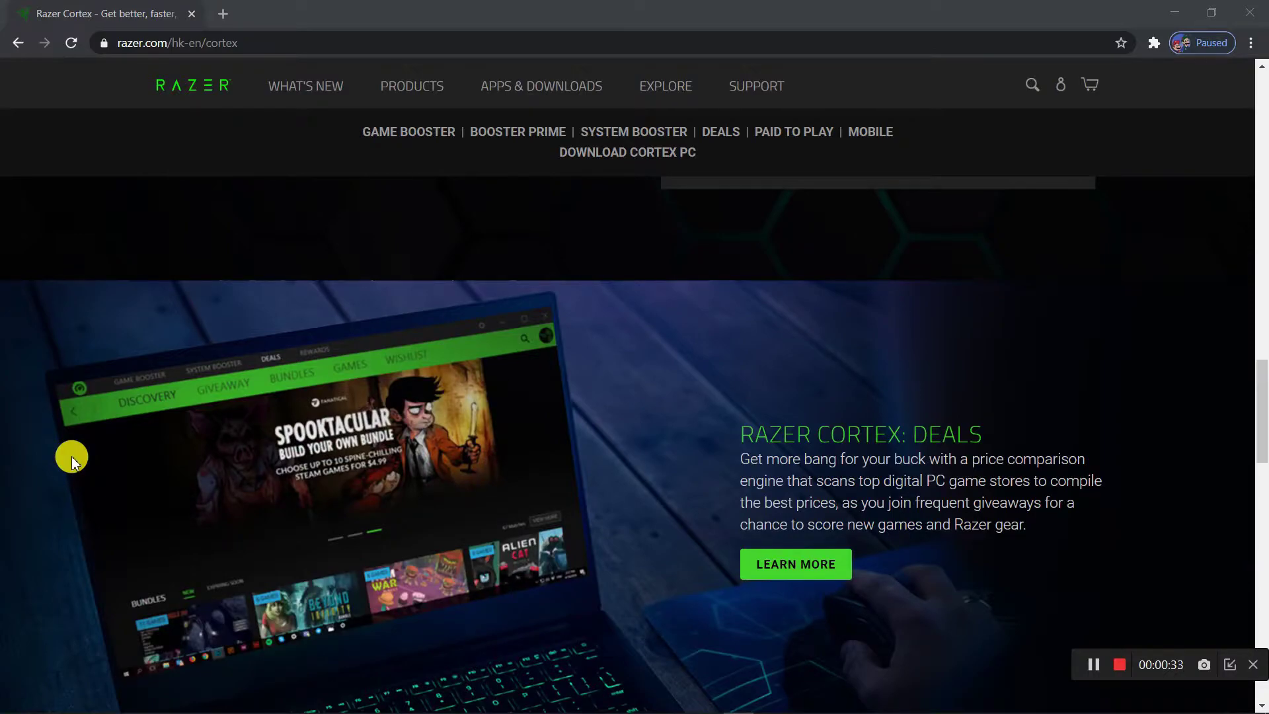
scroll(72, 456, "down", 3)
scroll(72, 456, "up", 9)
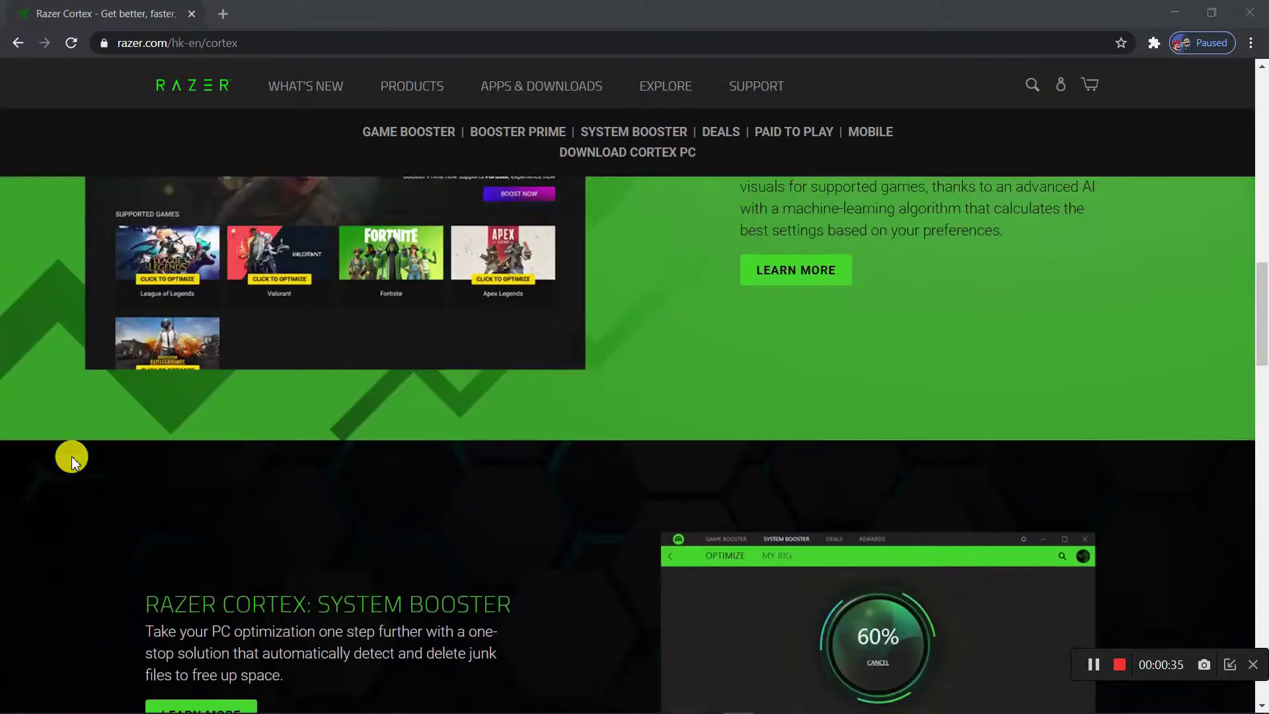
scroll(71, 456, "up", 10)
scroll(828, 377, "down", 2)
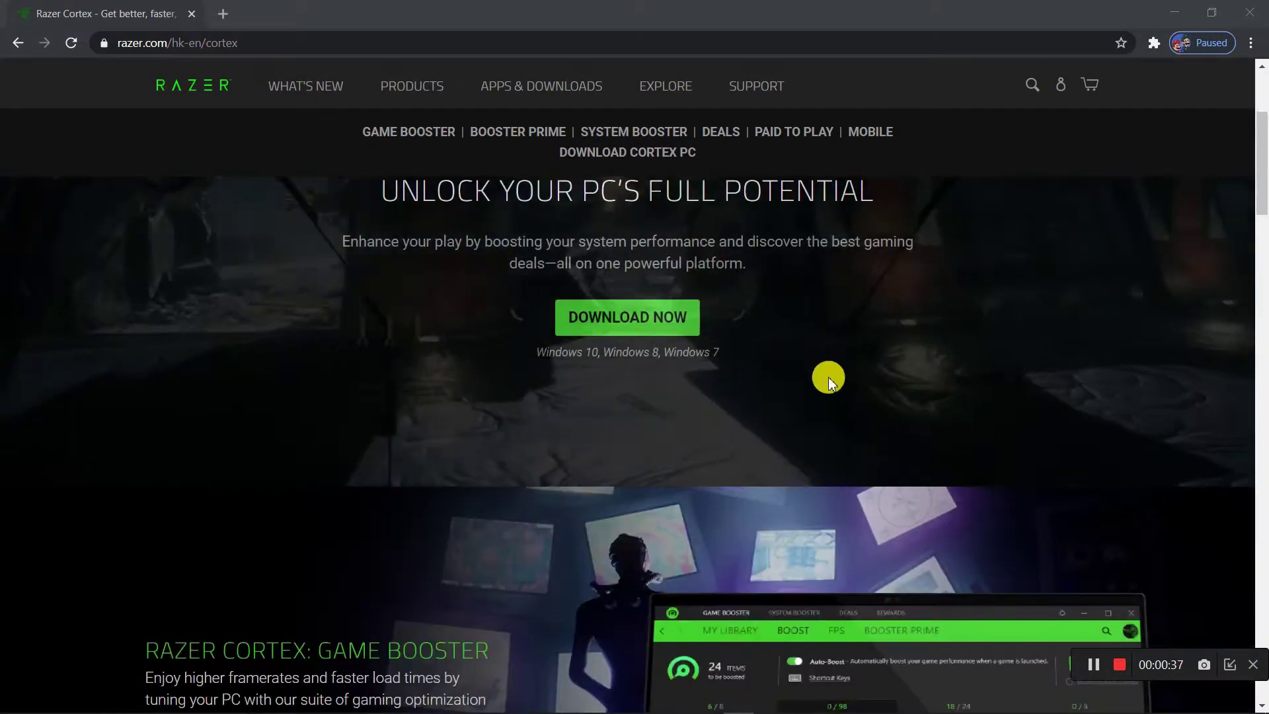
scroll(859, 374, "up", 3)
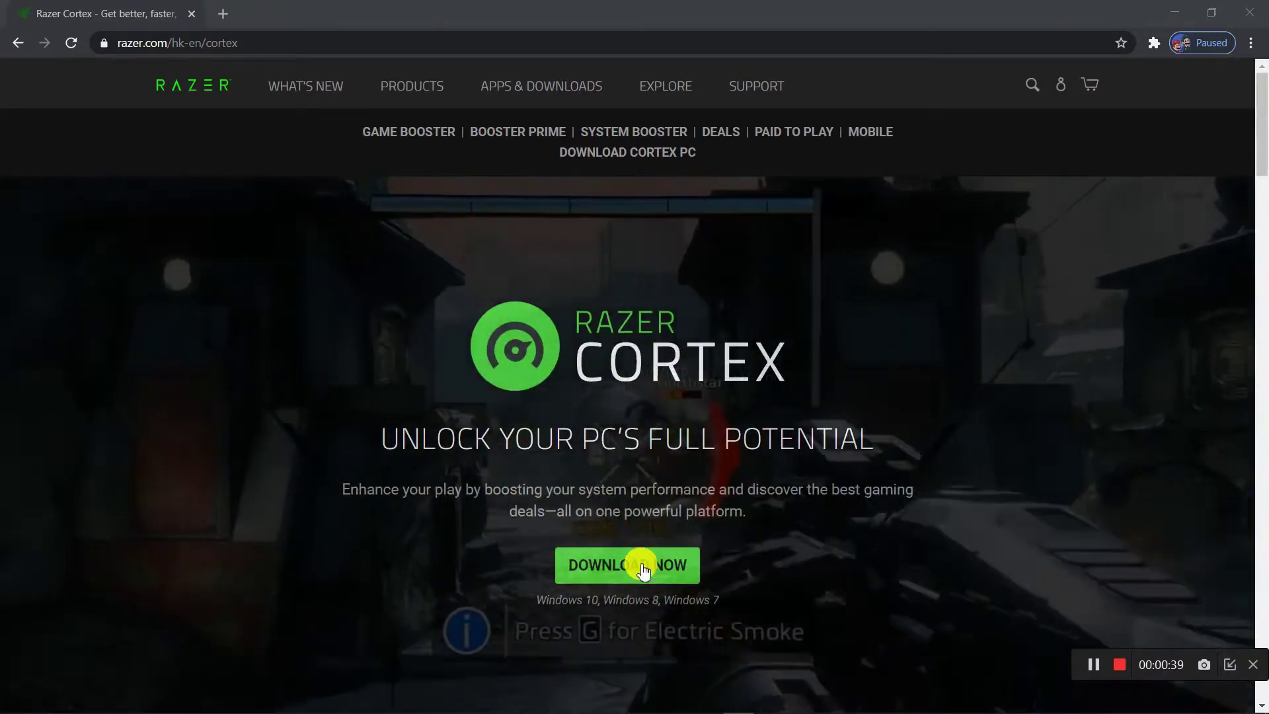
- Download RazerCortexInstaller.exe in Chrome and open it from the downloads bar
left_click(643, 570)
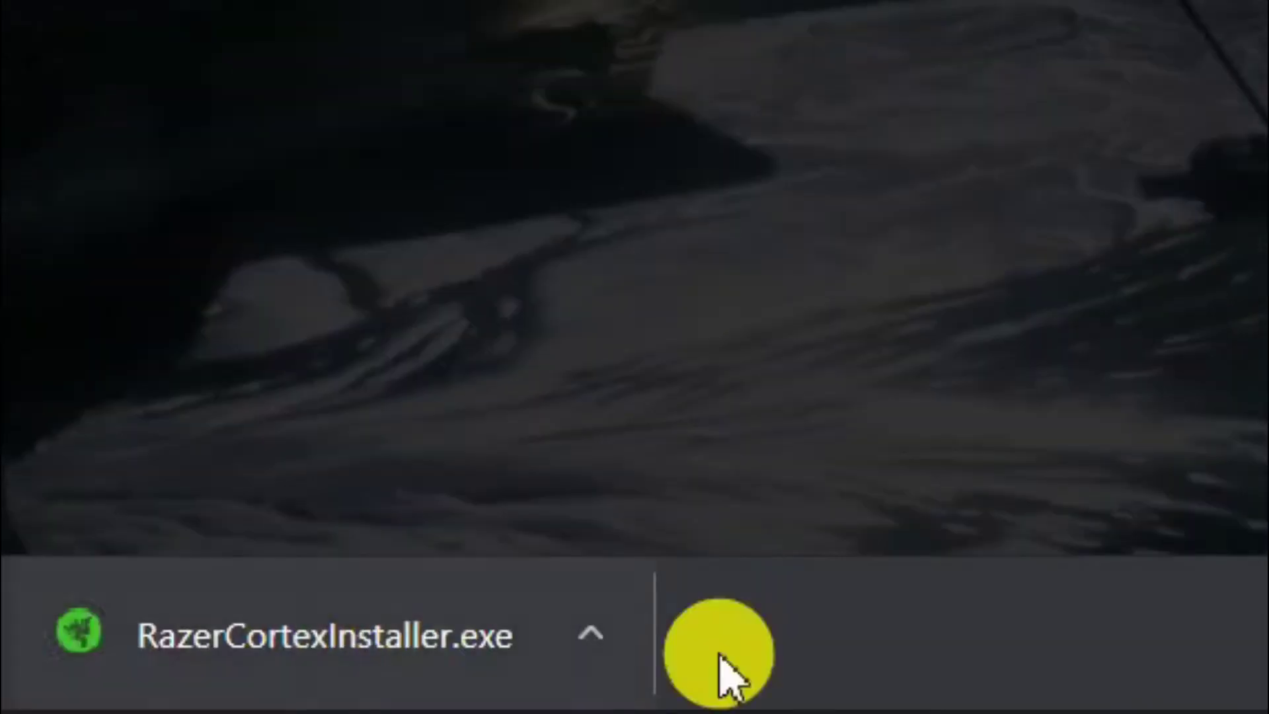
left_click(600, 632)
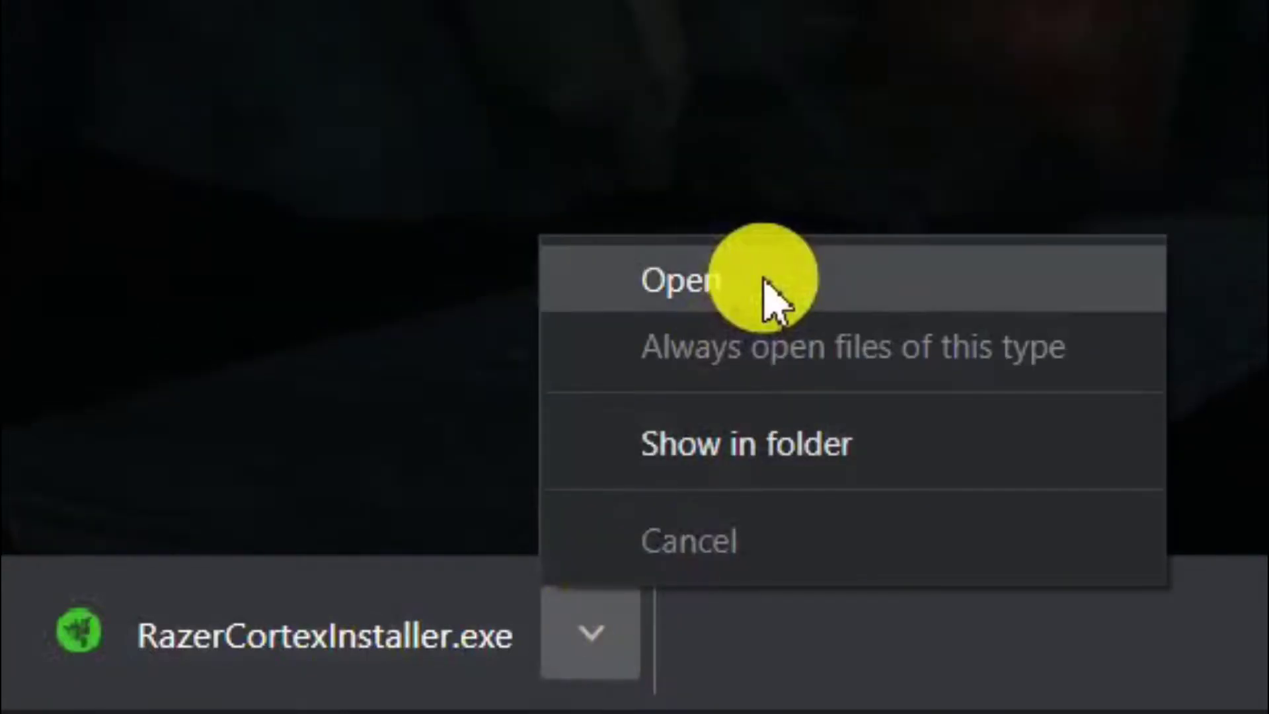
left_click(764, 281)
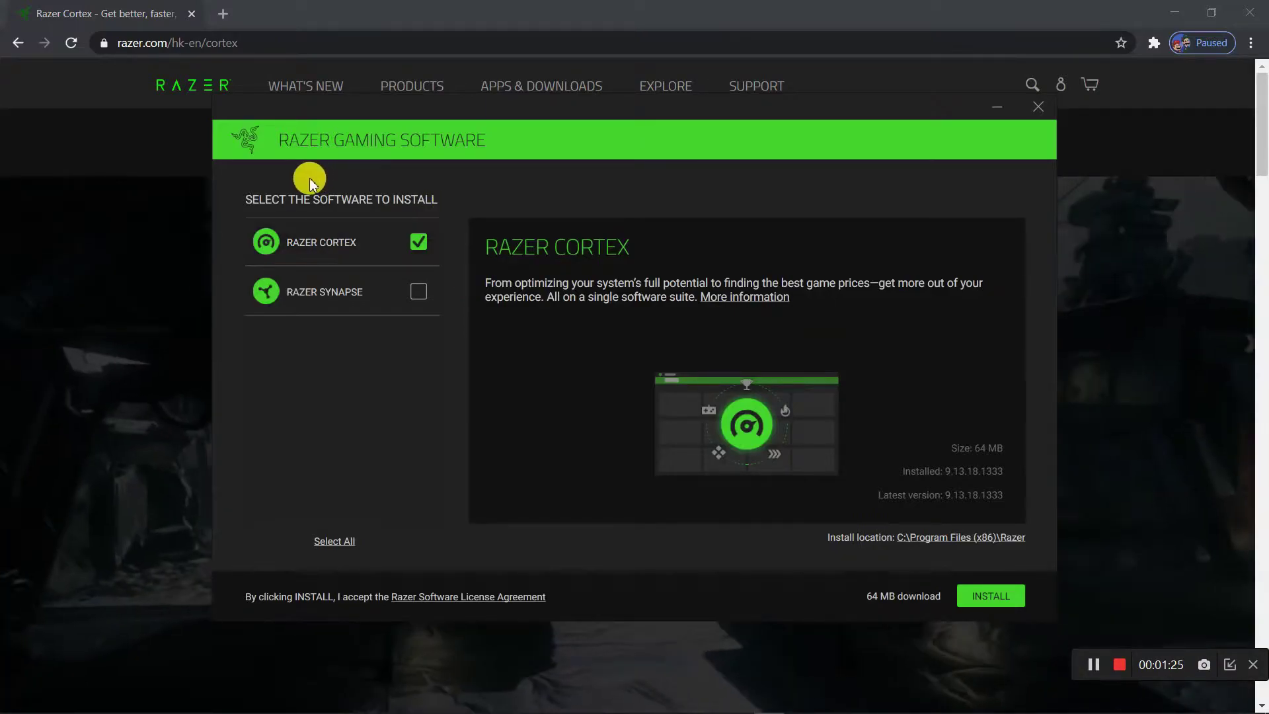
- Check the Synapse and Cortex entries, then install only Razer Cortex (64 MB)
left_click(343, 291)
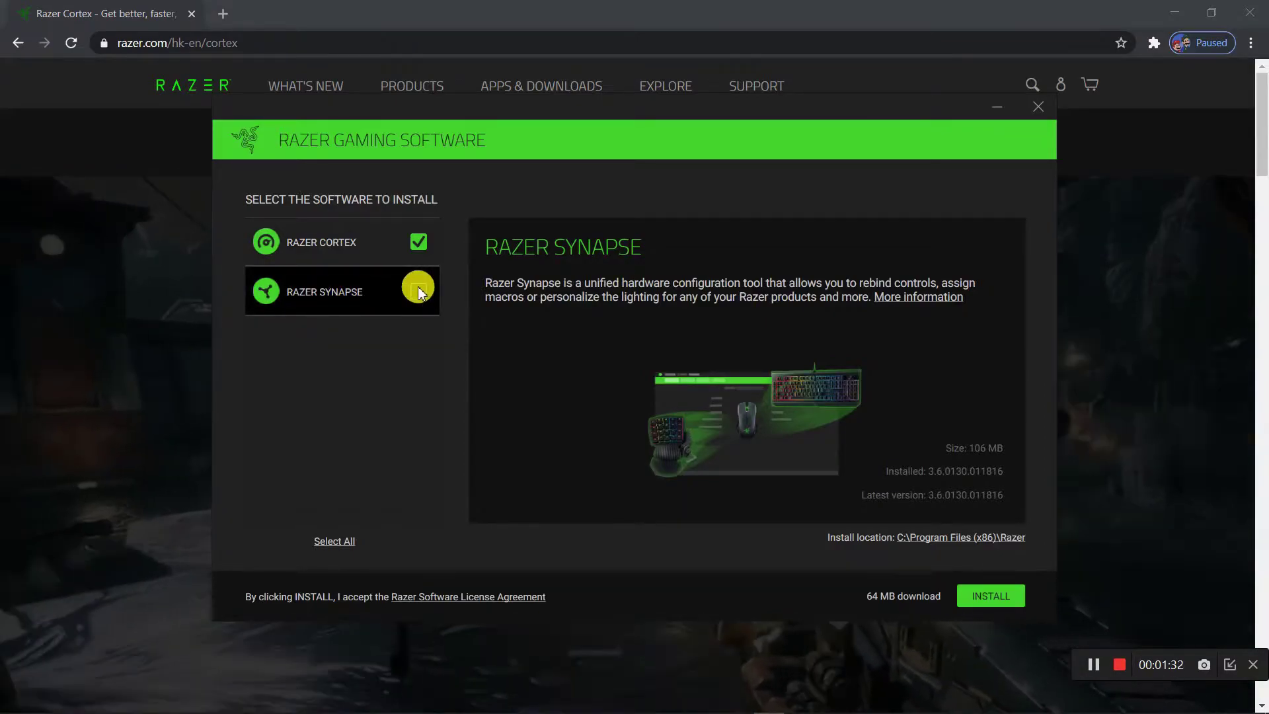
left_click(433, 254)
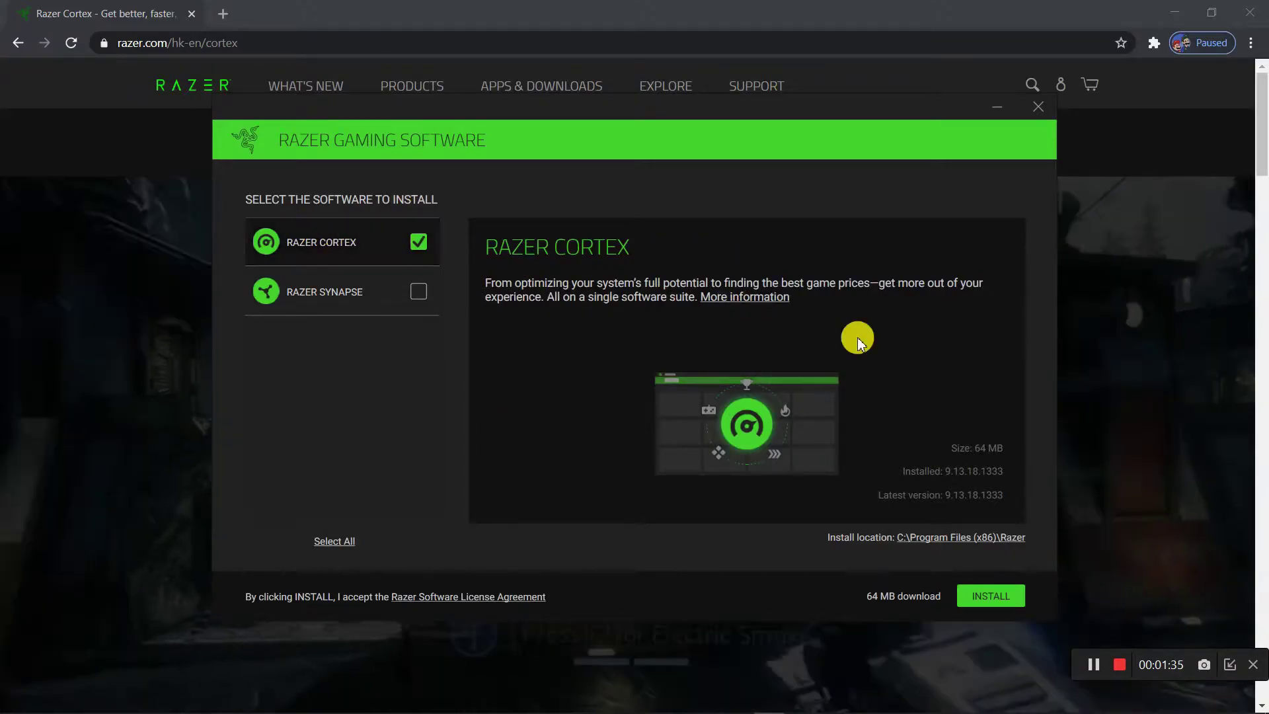
left_click(1007, 599)
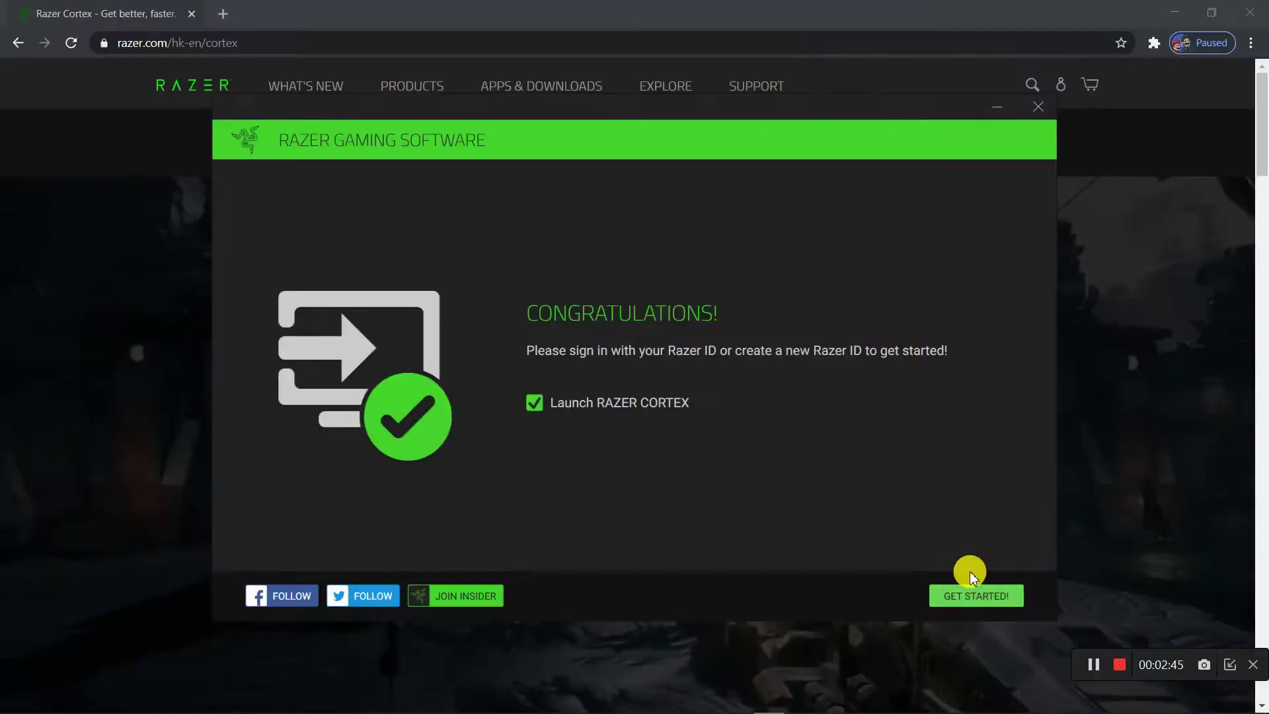
- Finish the installer with Launch RAZER CORTEX ticked so Cortex opens on its Boost page
left_click(609, 463)
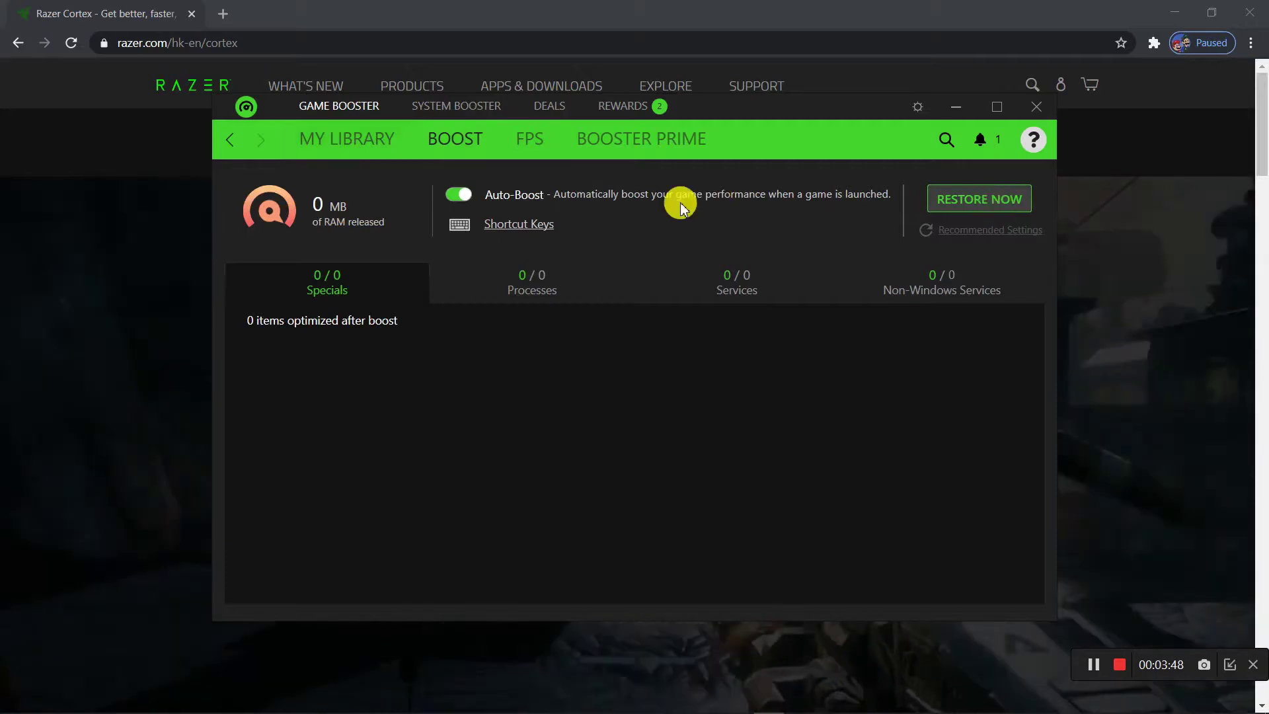
- Restore normal settings and reload the Boost overview with its item counts
left_click(965, 205)
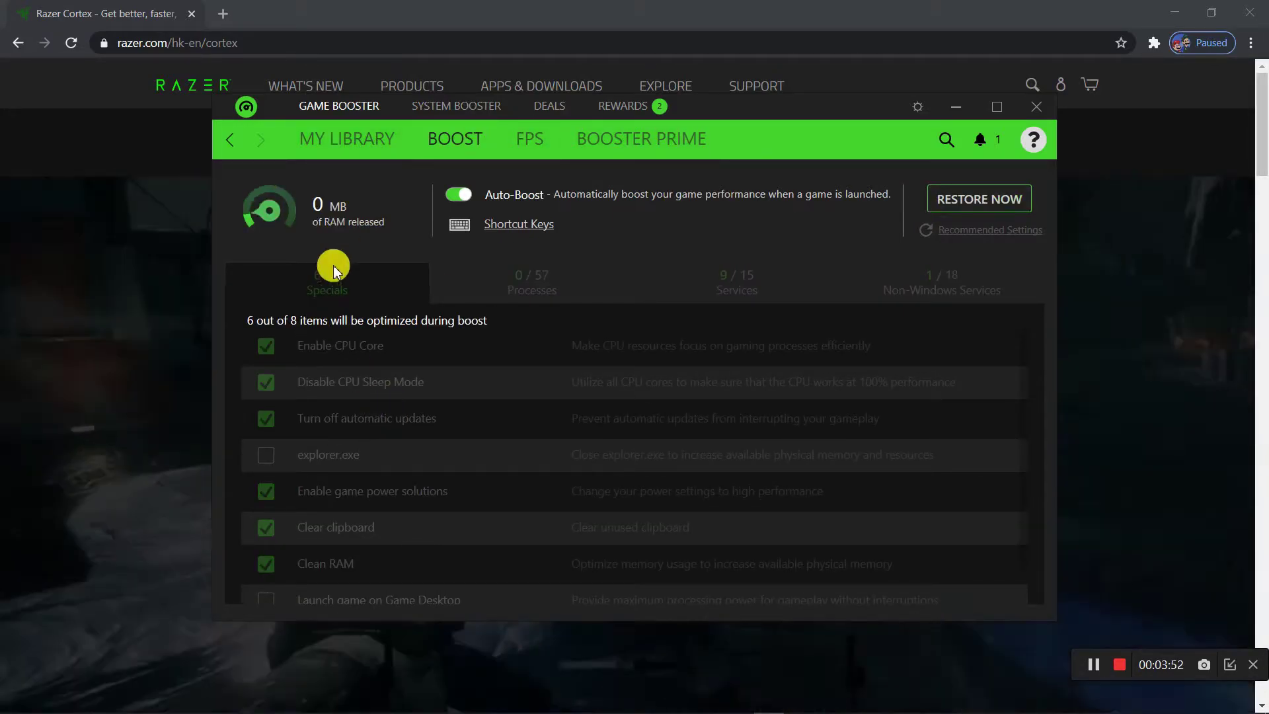
left_click(471, 143)
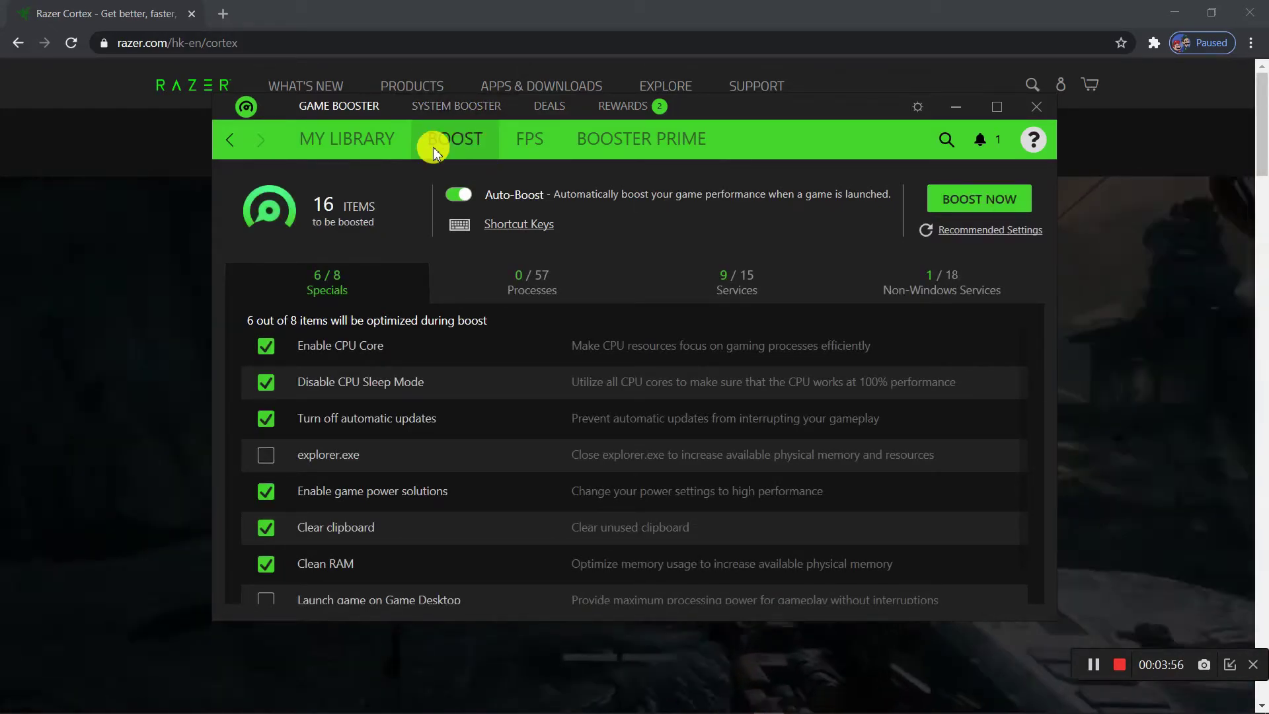
scroll(567, 377, "down", 1)
scroll(646, 382, "up", 1)
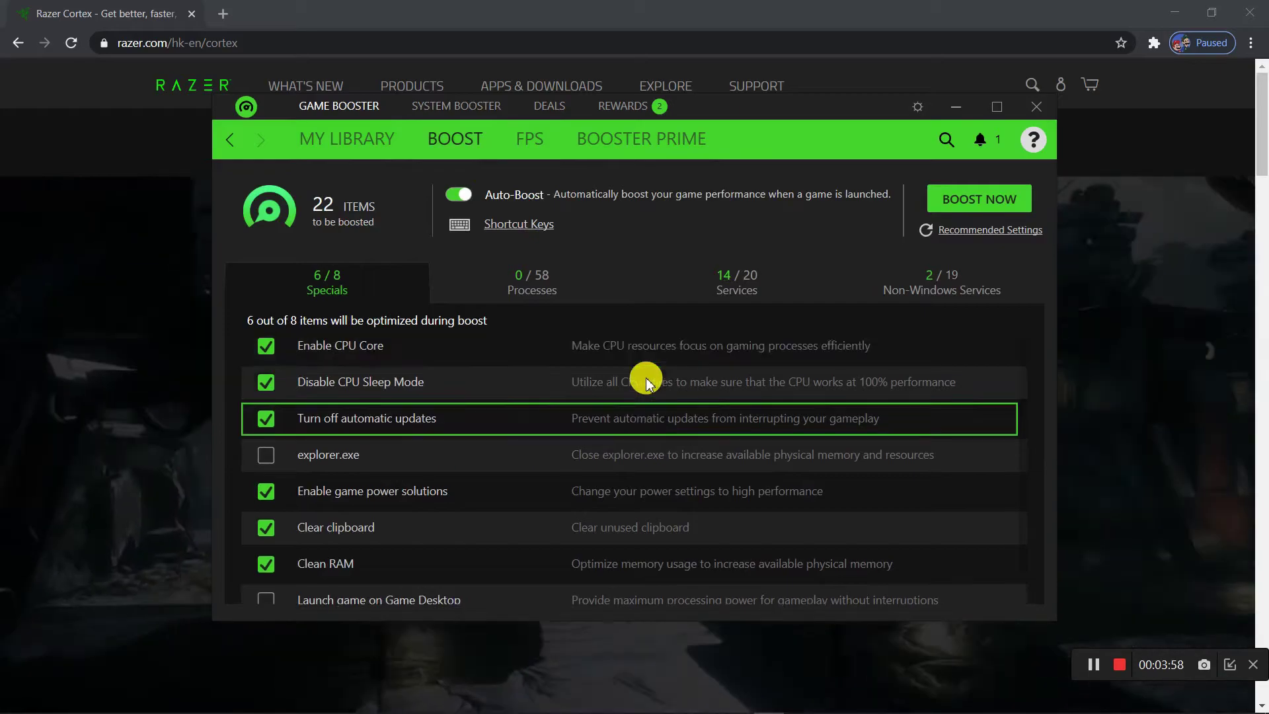
- Toggle the Enable CPU Core optimization and review the Specials list of 22 boost items
left_click(267, 348)
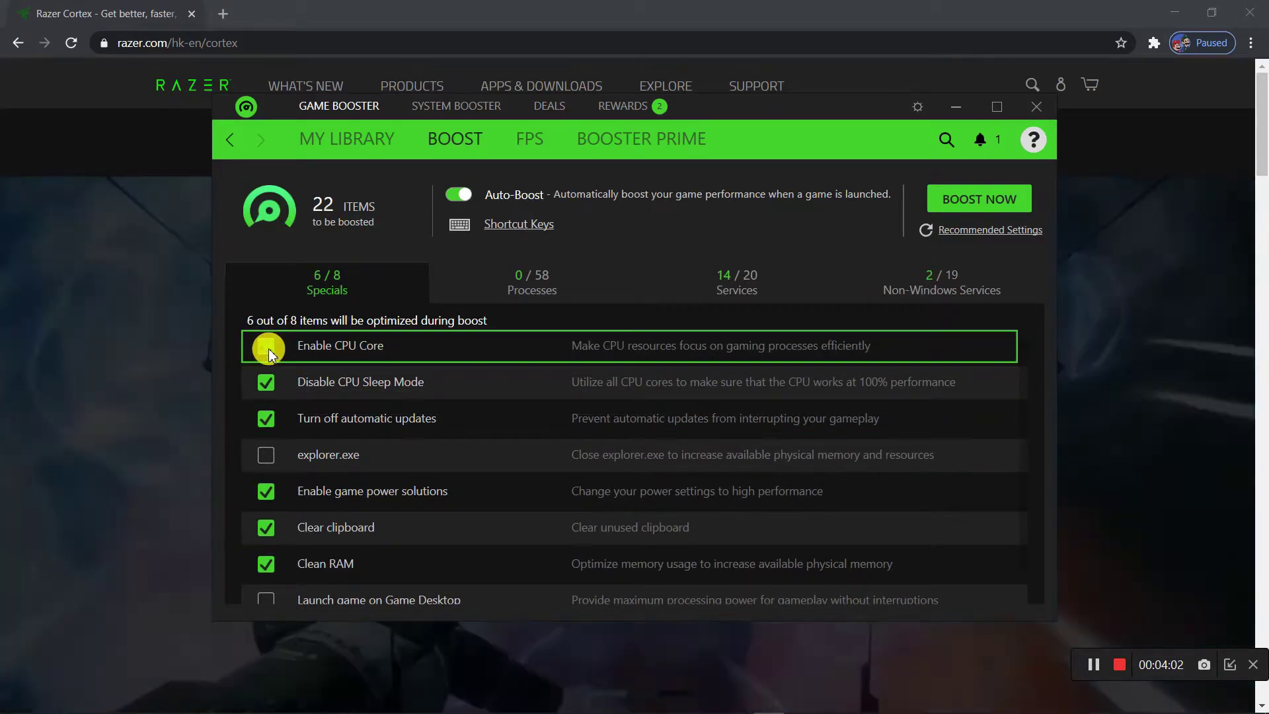
scroll(271, 426, "down", 1)
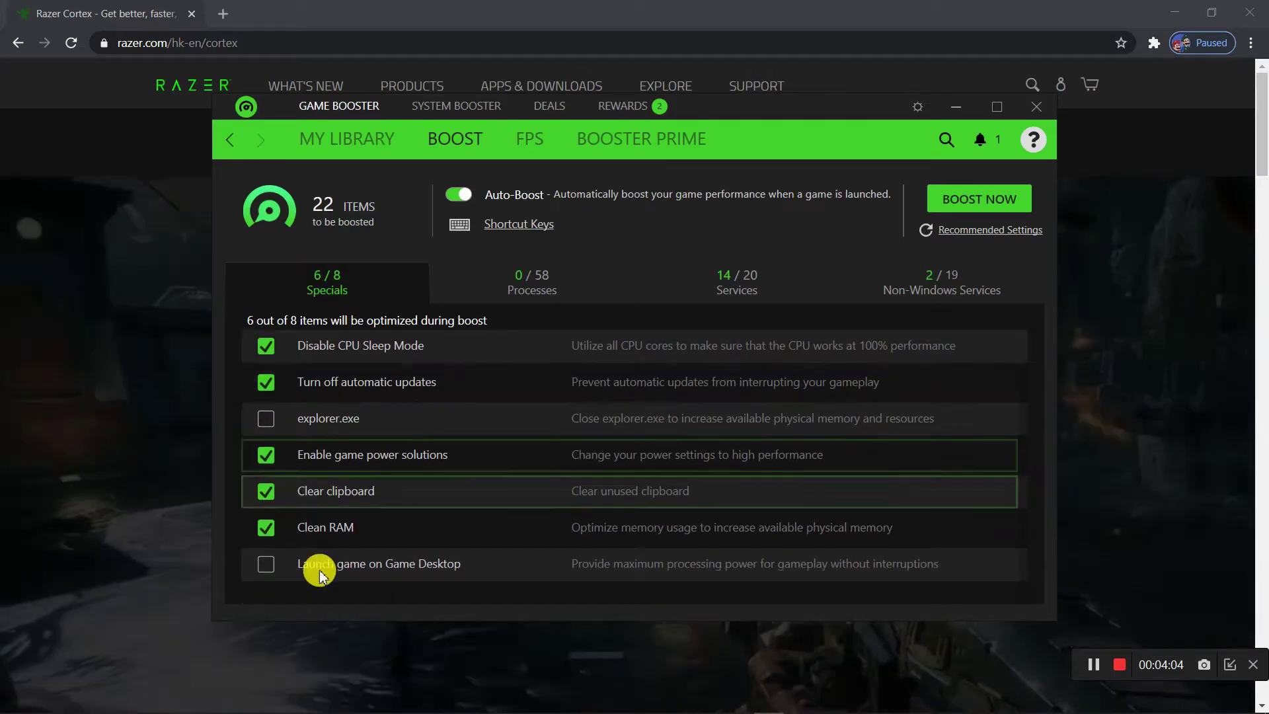
scroll(317, 423, "up", 1)
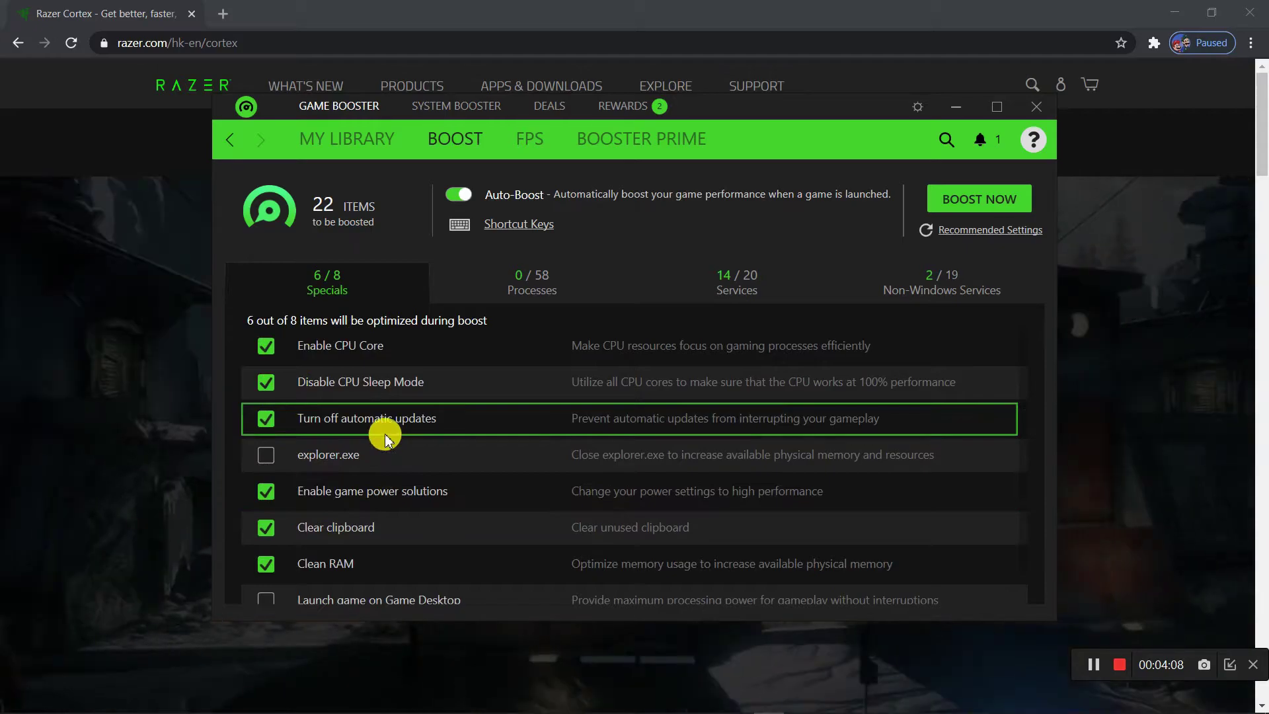
scroll(384, 398, "down", 1)
scroll(378, 386, "up", 1)
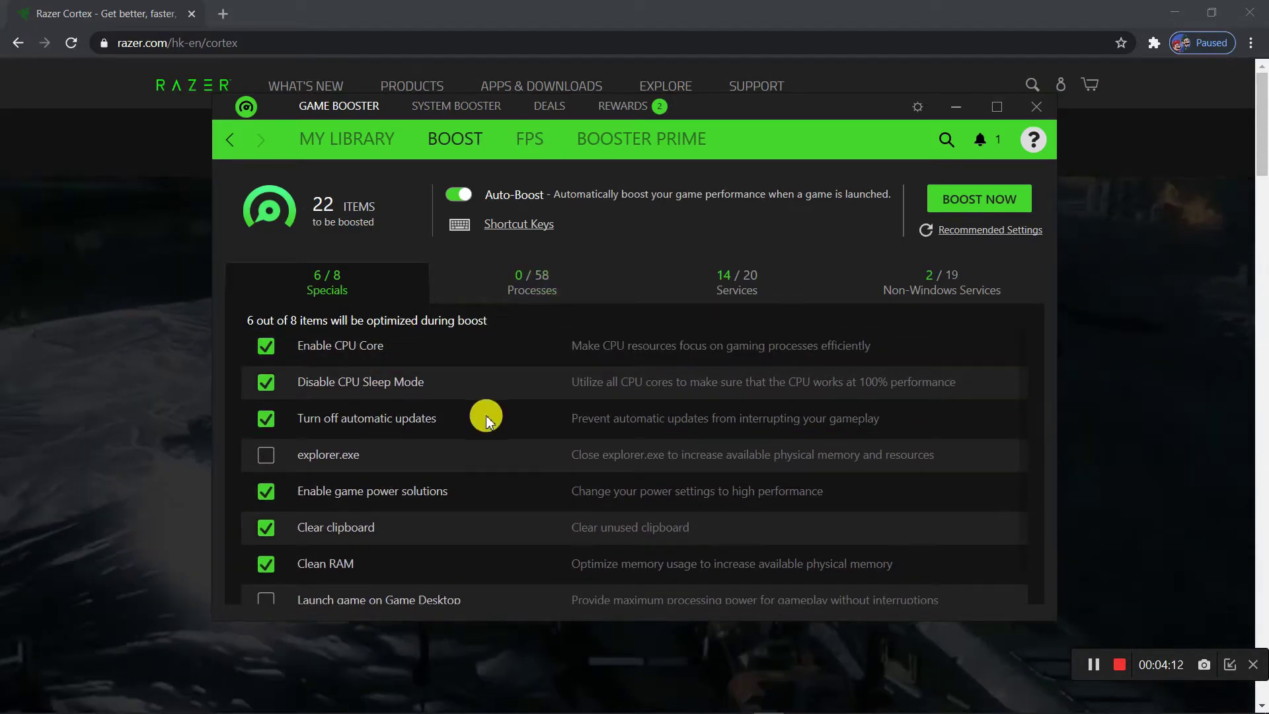
scroll(487, 416, "down", 1)
scroll(518, 389, "up", 1)
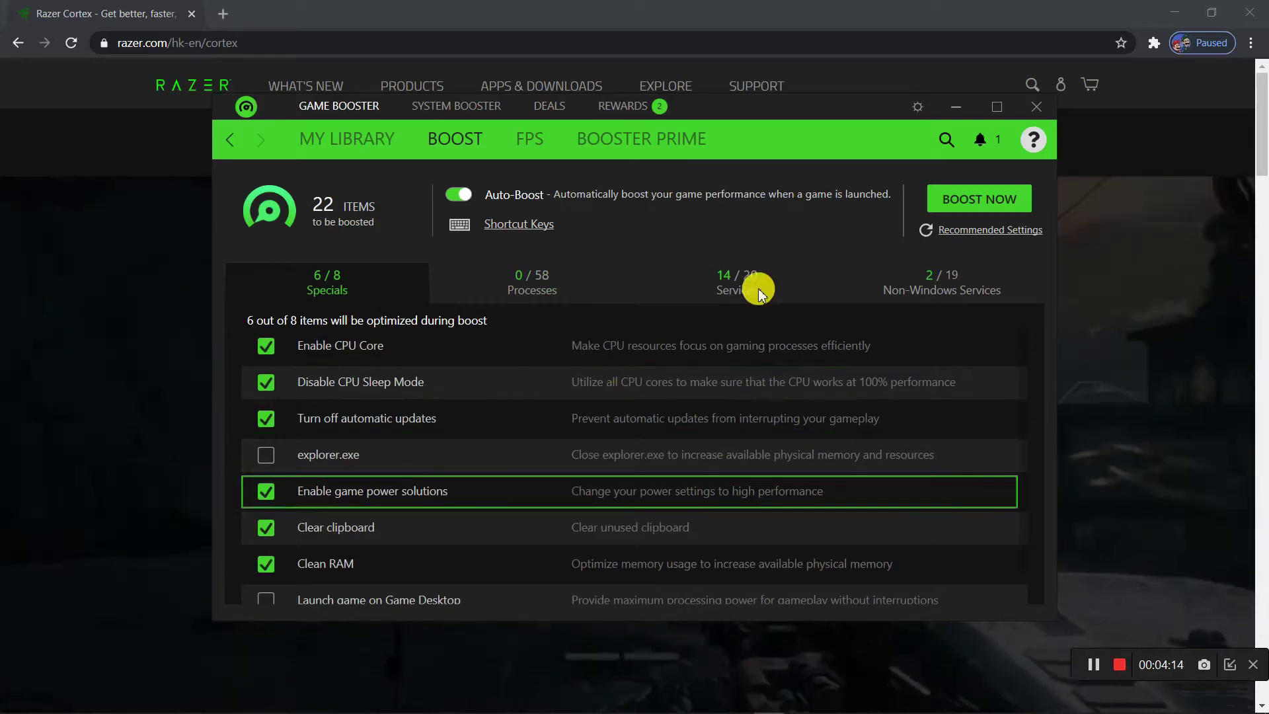
left_click(737, 280)
left_click(540, 276)
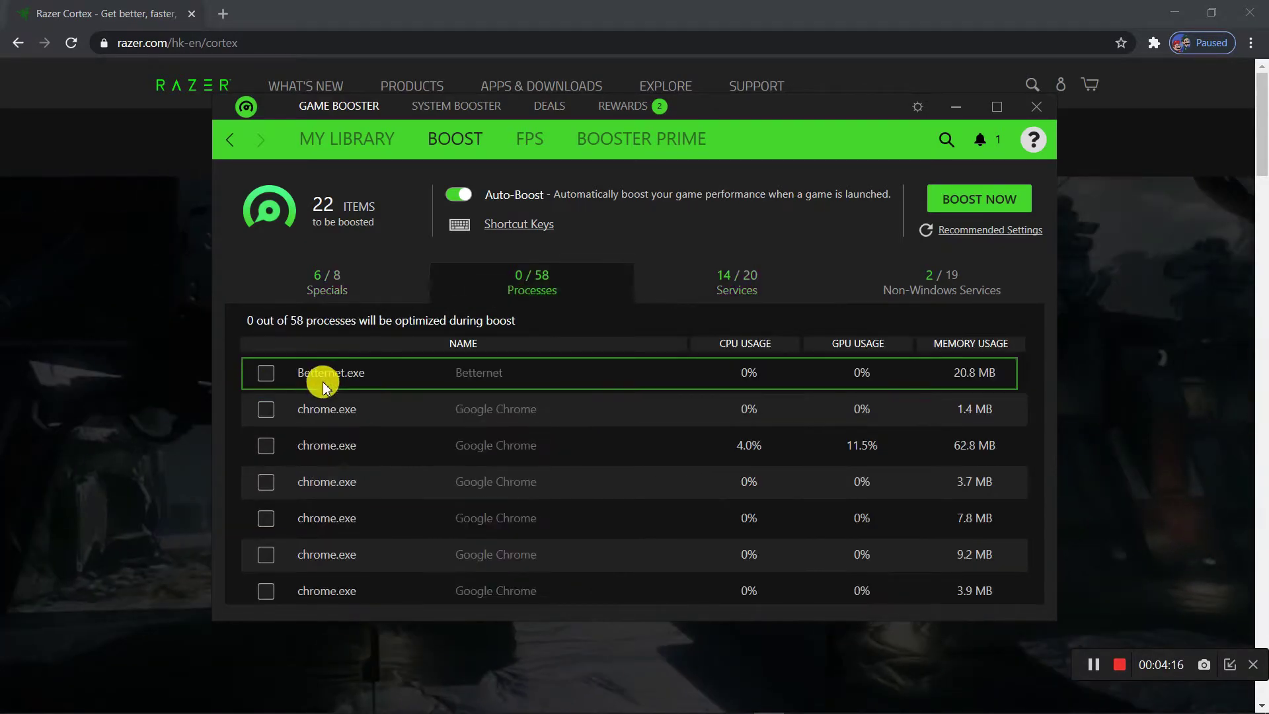
scroll(321, 391, "down", 5)
scroll(349, 394, "up", 4)
scroll(349, 393, "up", 1)
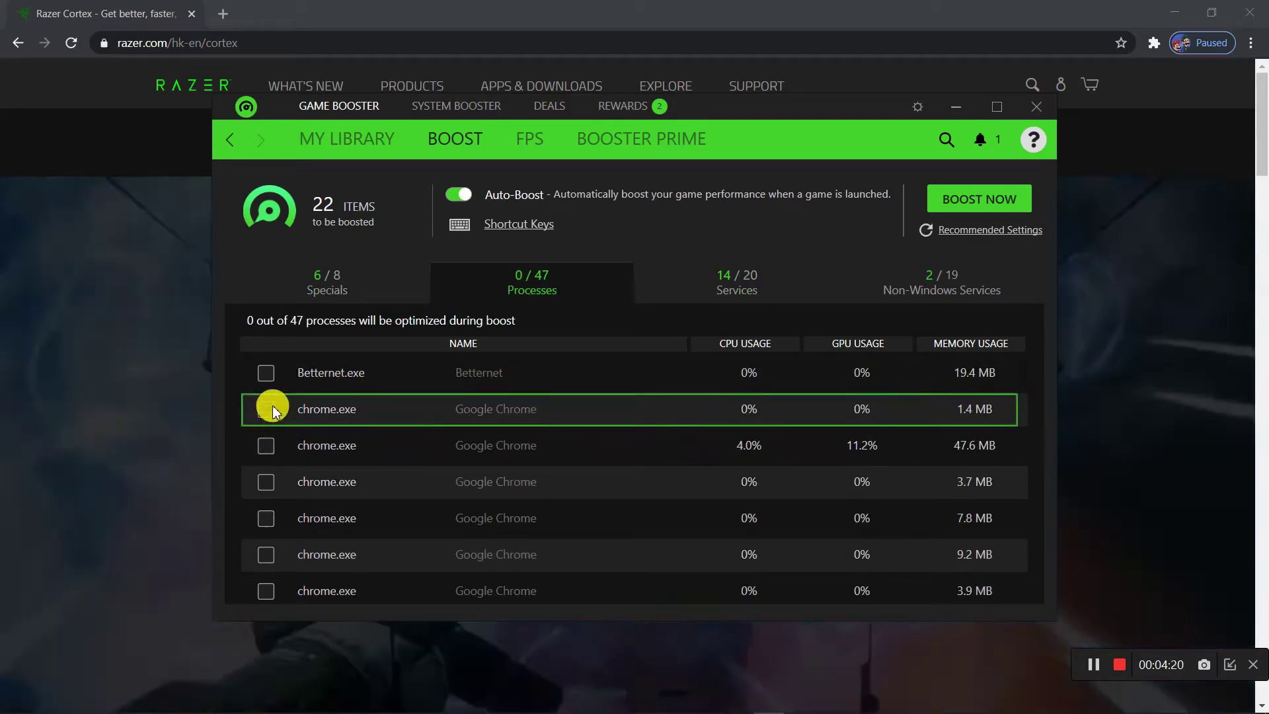
scroll(271, 408, "down", 2)
scroll(271, 409, "down", 3)
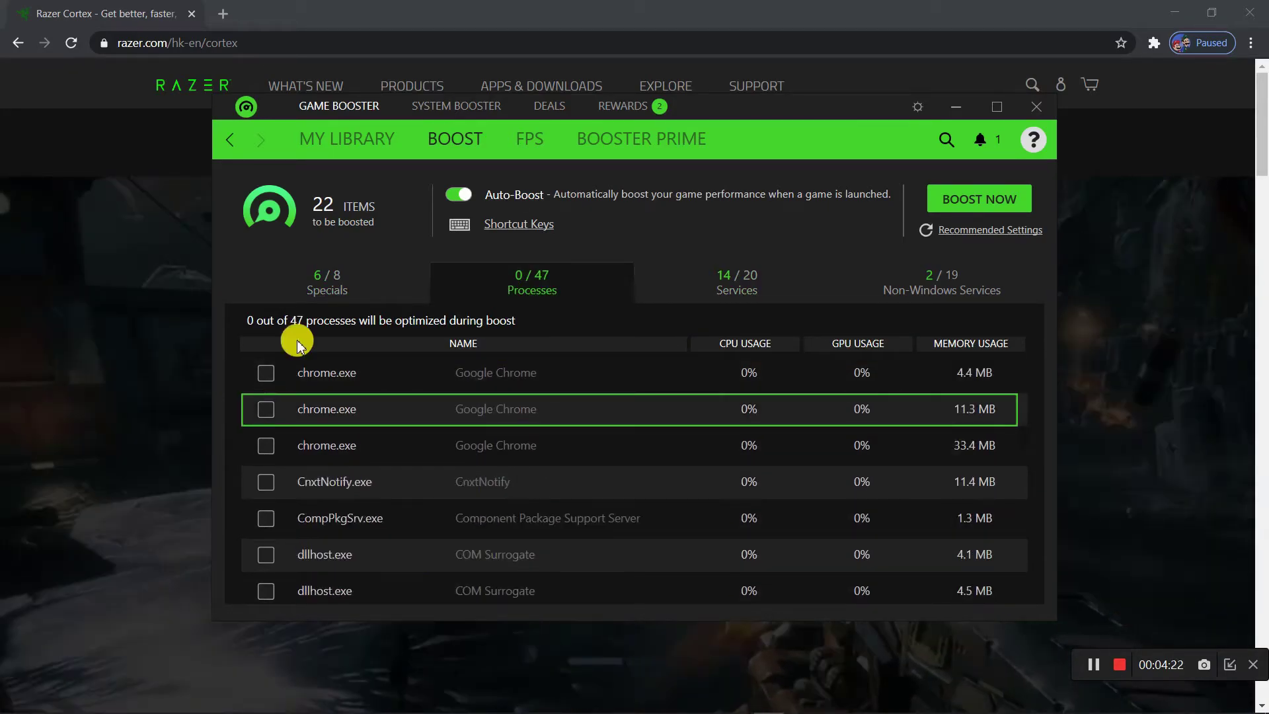
left_click(328, 274)
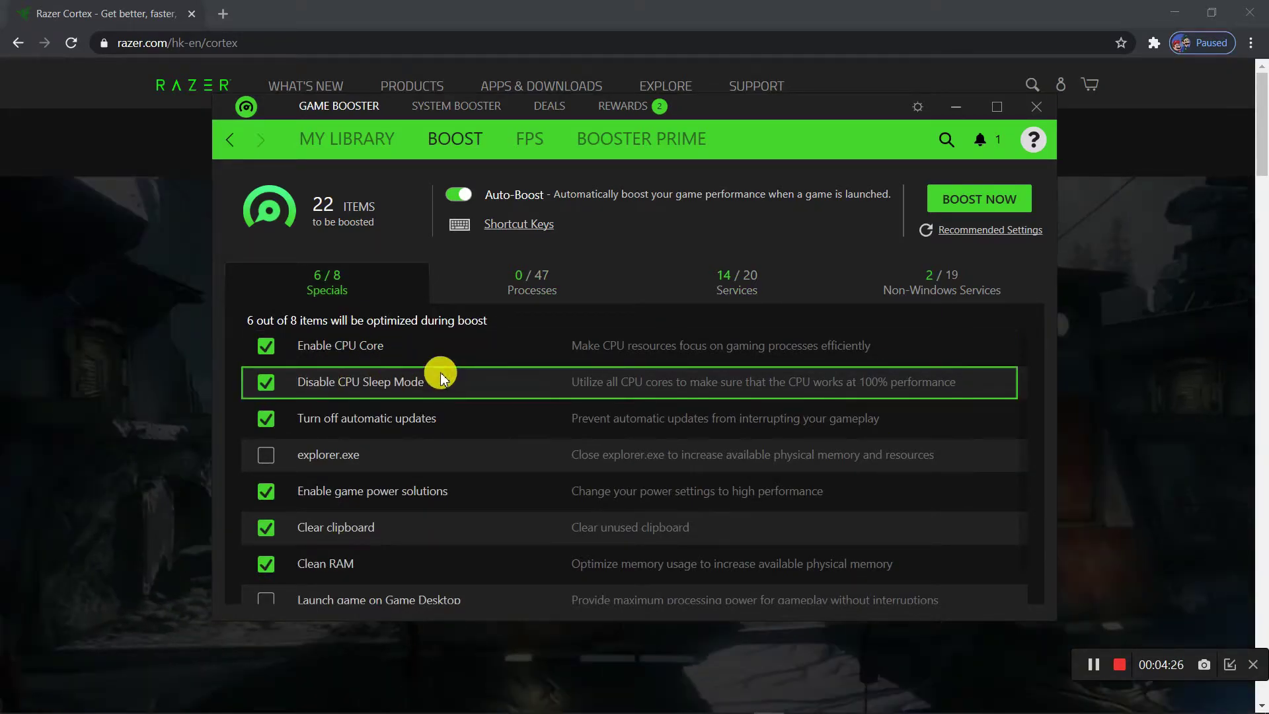
left_click(963, 286)
scroll(397, 384, "down", 4)
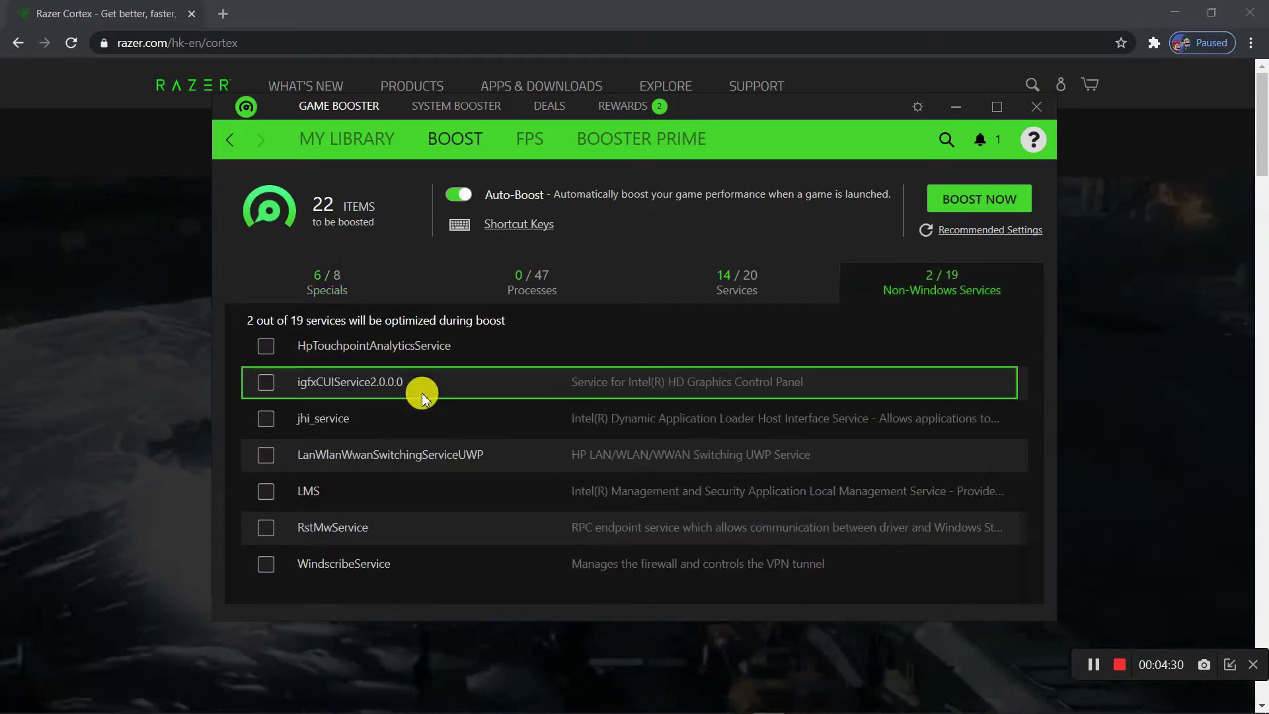
scroll(419, 394, "up", 1)
left_click(764, 277)
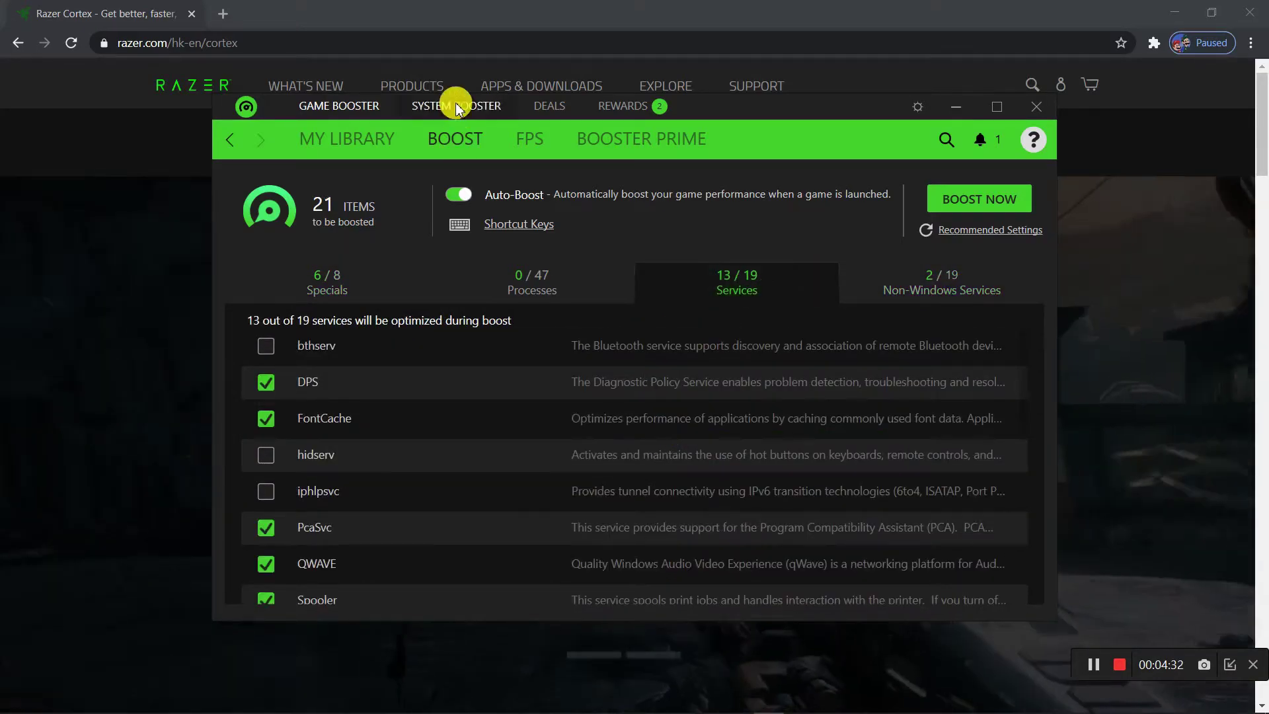
left_click(387, 279)
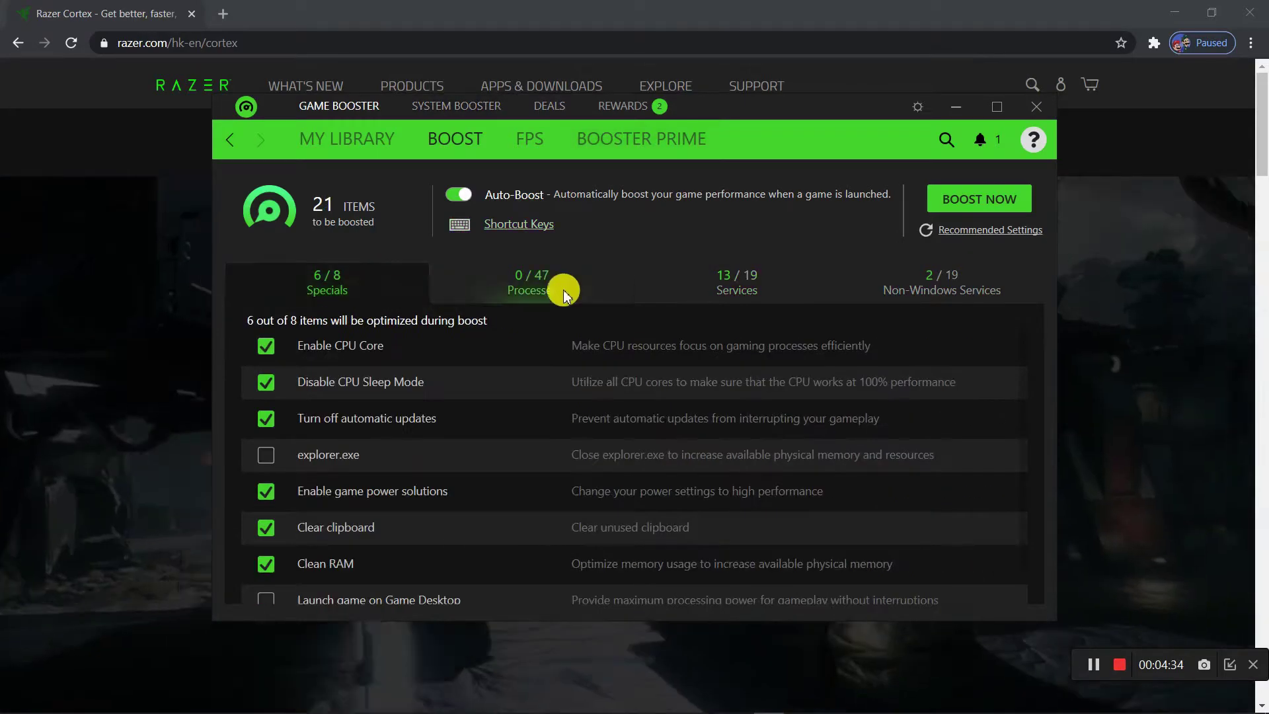
left_click(574, 284)
left_click(914, 286)
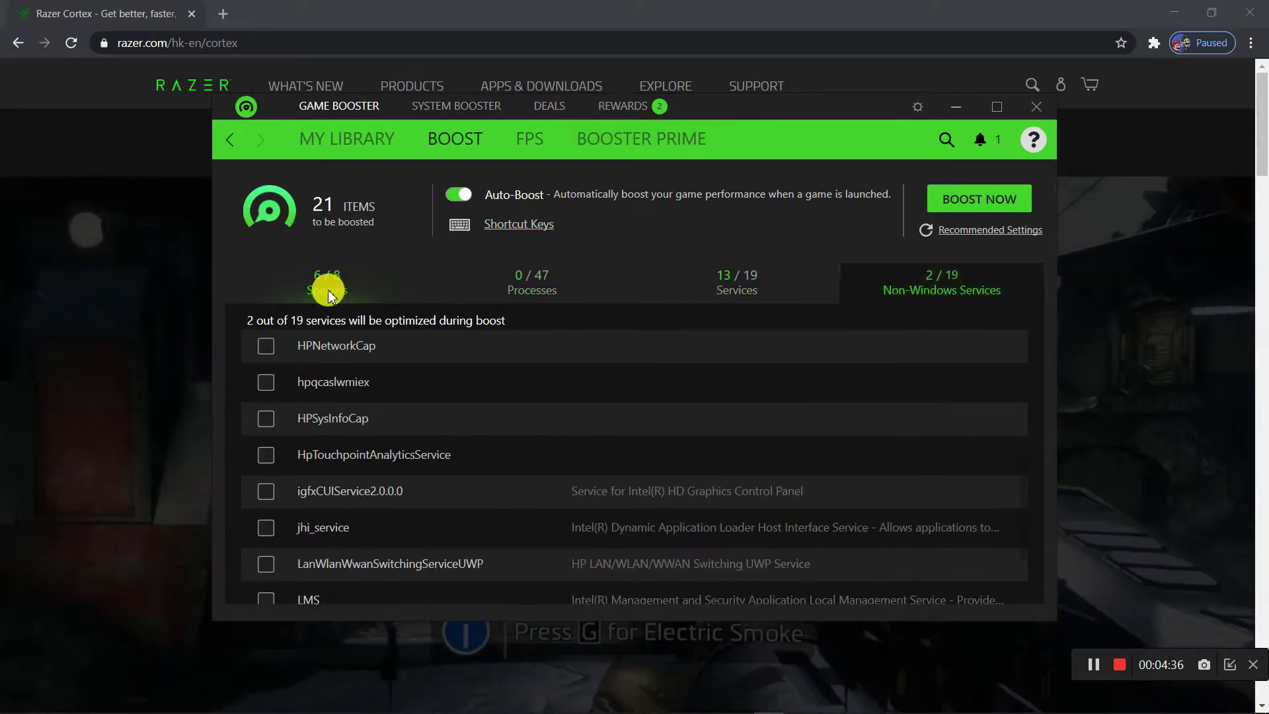
left_click(328, 292)
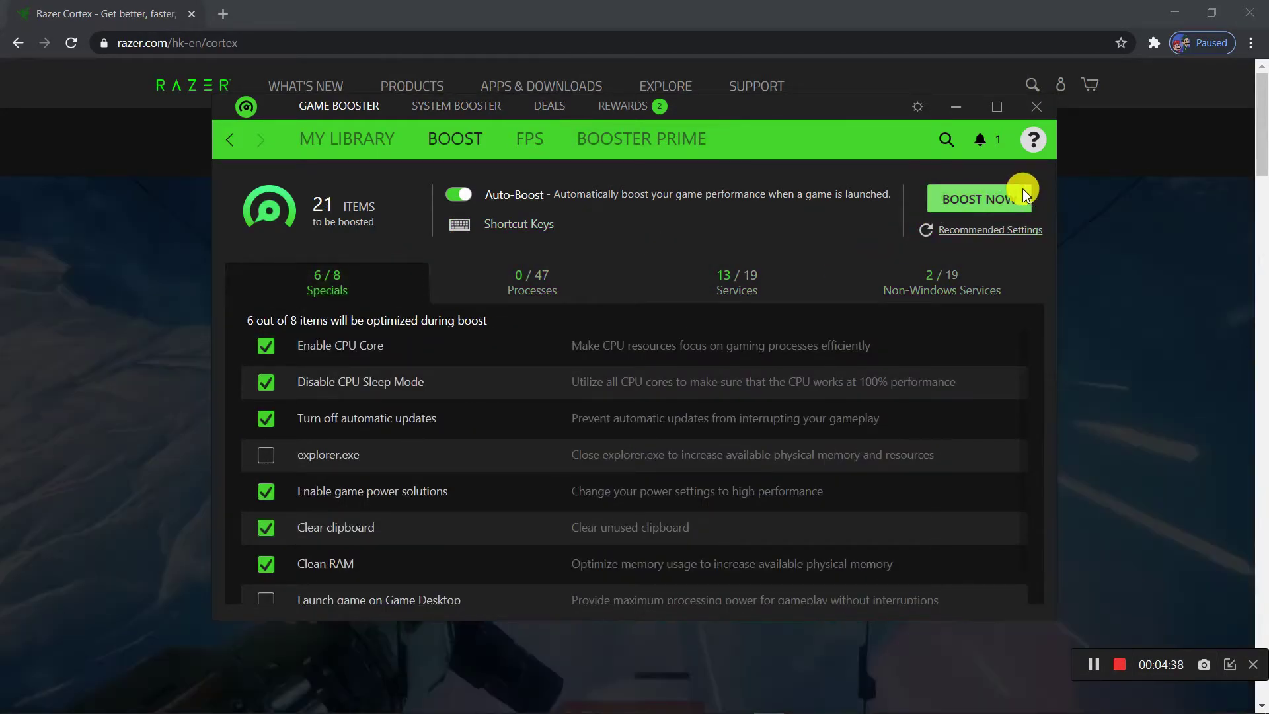
- Apply the game boost immediately with BOOST NOW
left_click(973, 207)
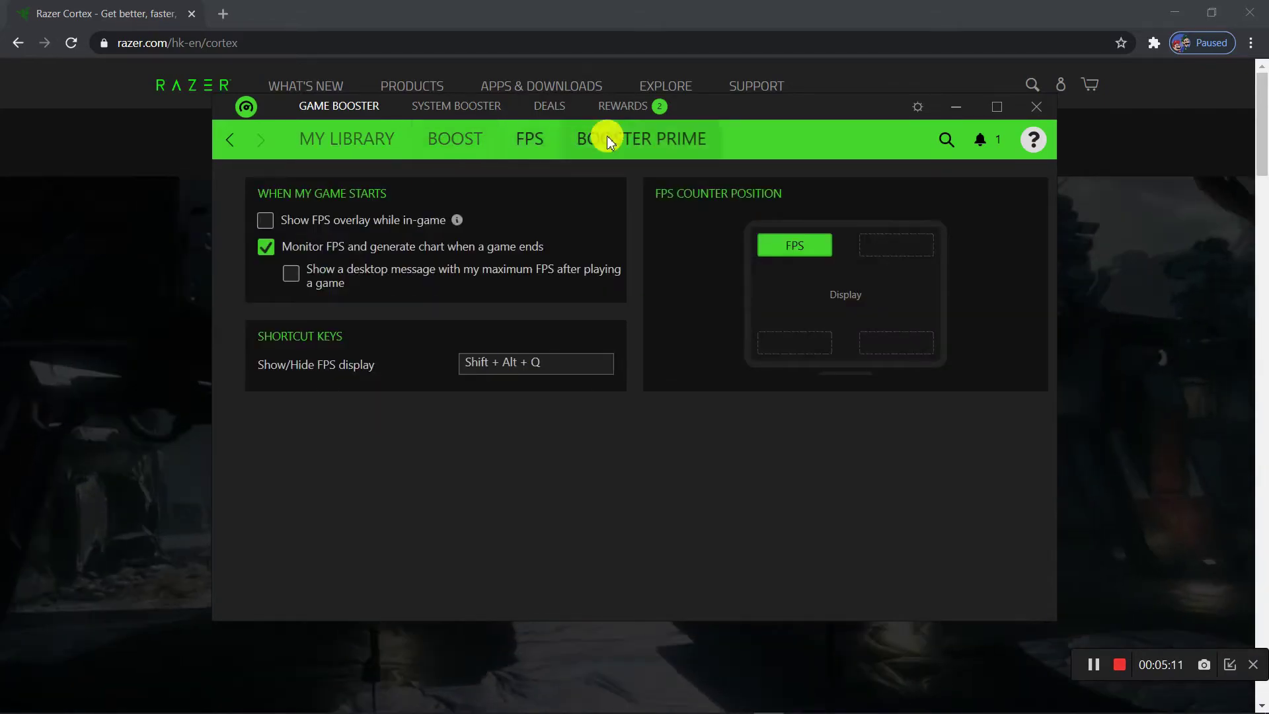
- Go through Booster Prime to the System Booster Optimize page
left_click(638, 141)
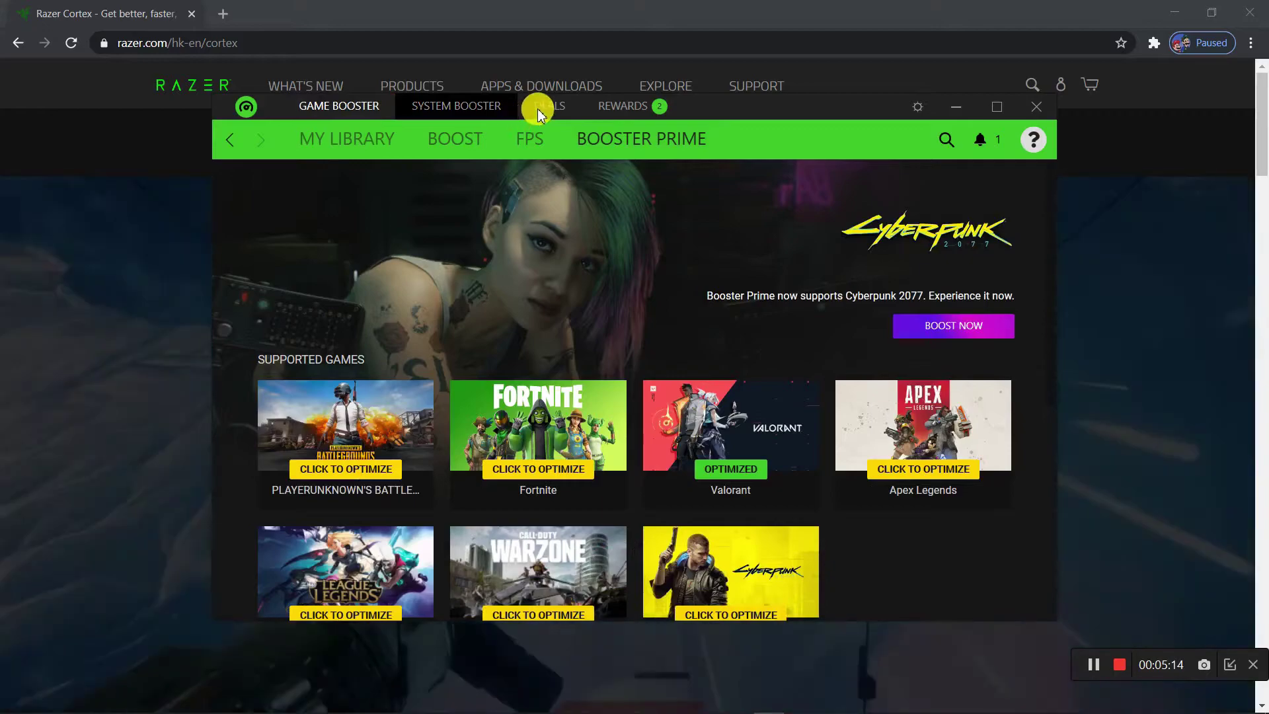
left_click(482, 109)
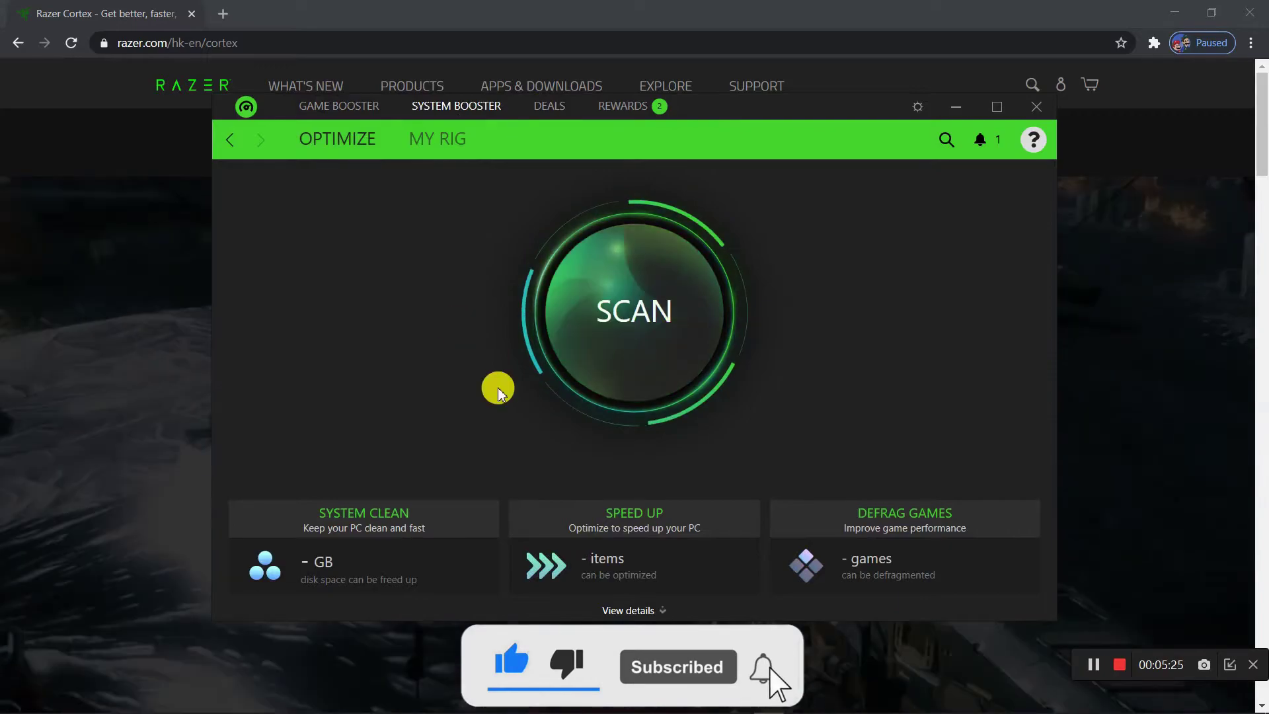
- Scan the PC and optimize, freeing 461.4 MB and optimizing 1 item
left_click(644, 328)
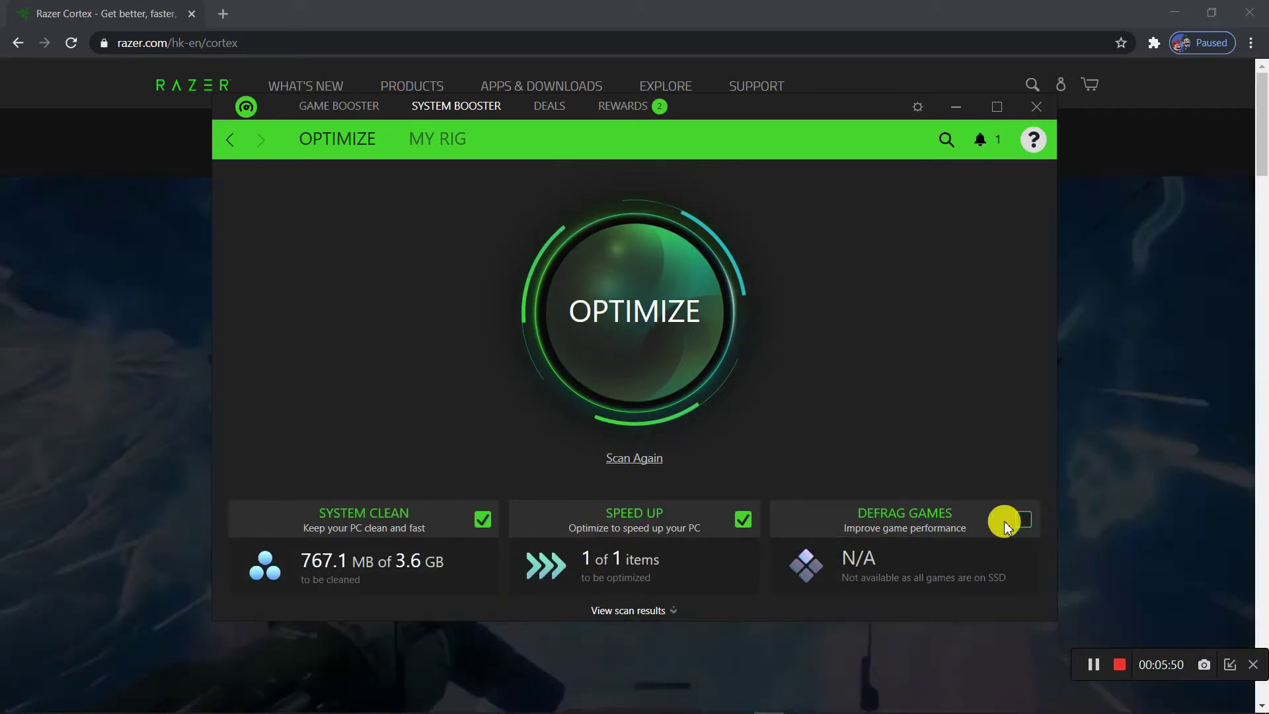
left_click(646, 311)
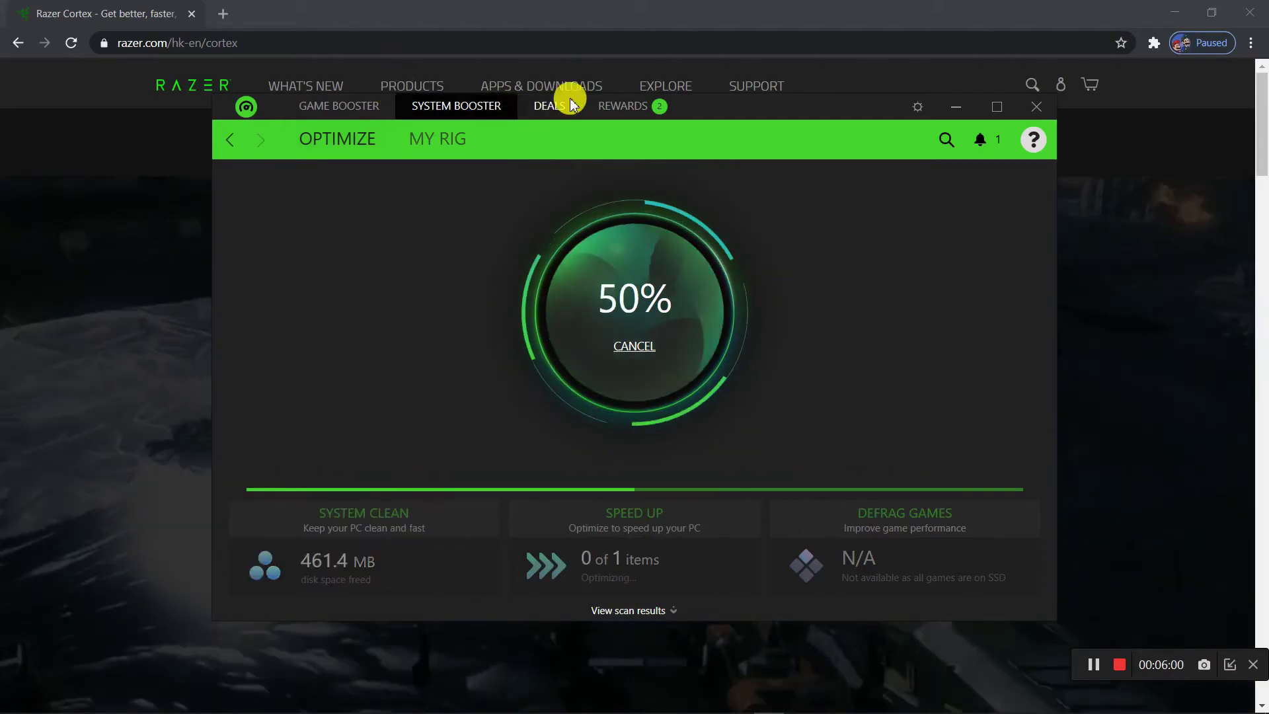
- Open Booster Prime and view the PLAYERUNKNOWN'S BATTLEGROUNDS optimization page, then go back
left_click(333, 104)
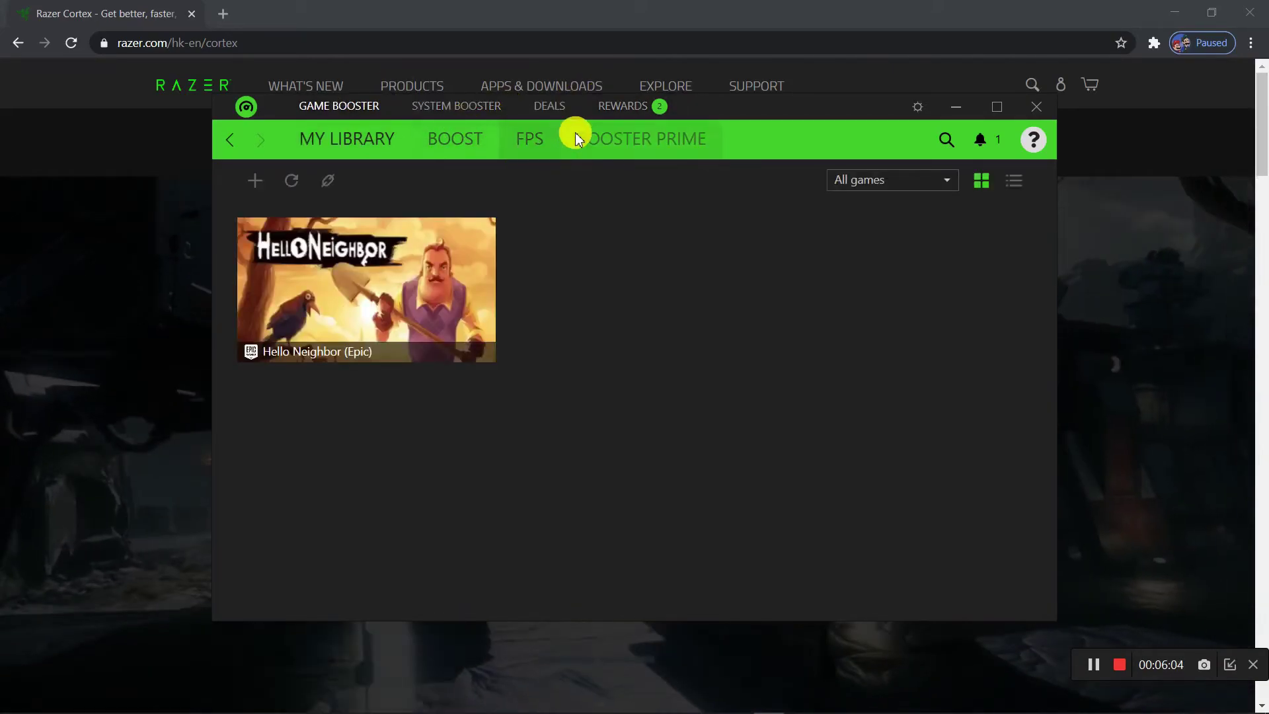
left_click(654, 139)
scroll(582, 221, "down", 3)
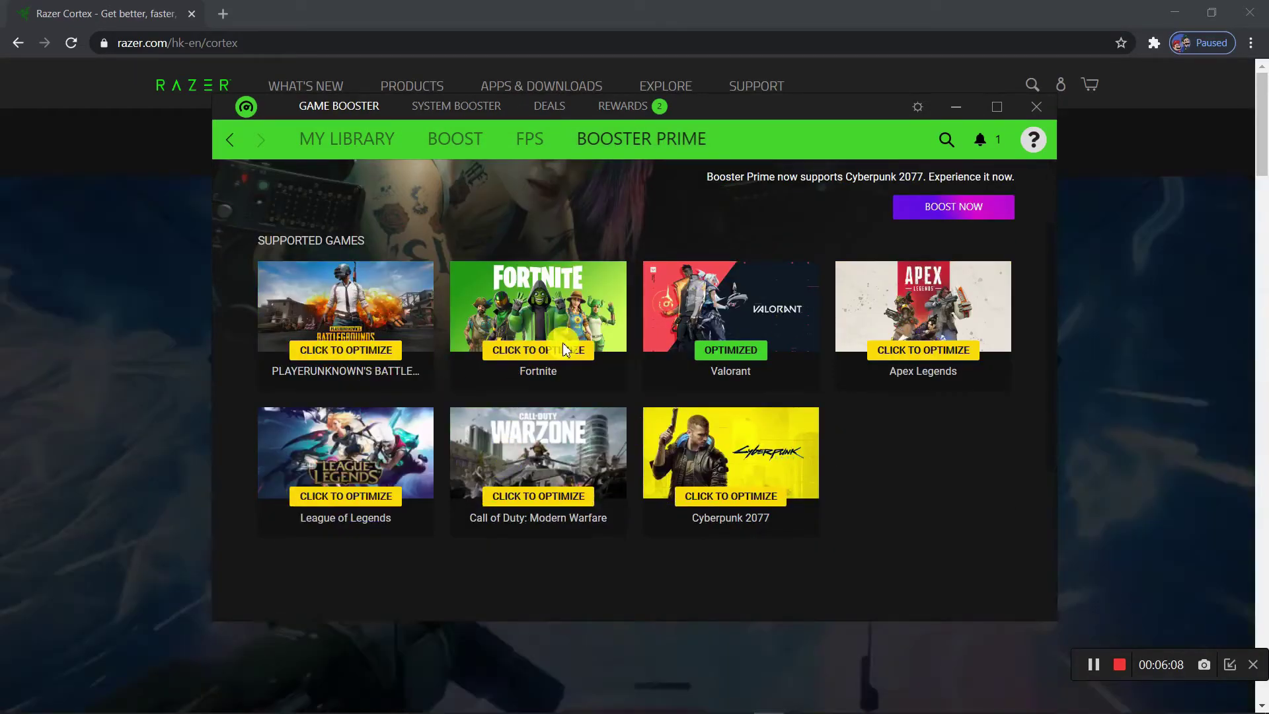
left_click(365, 329)
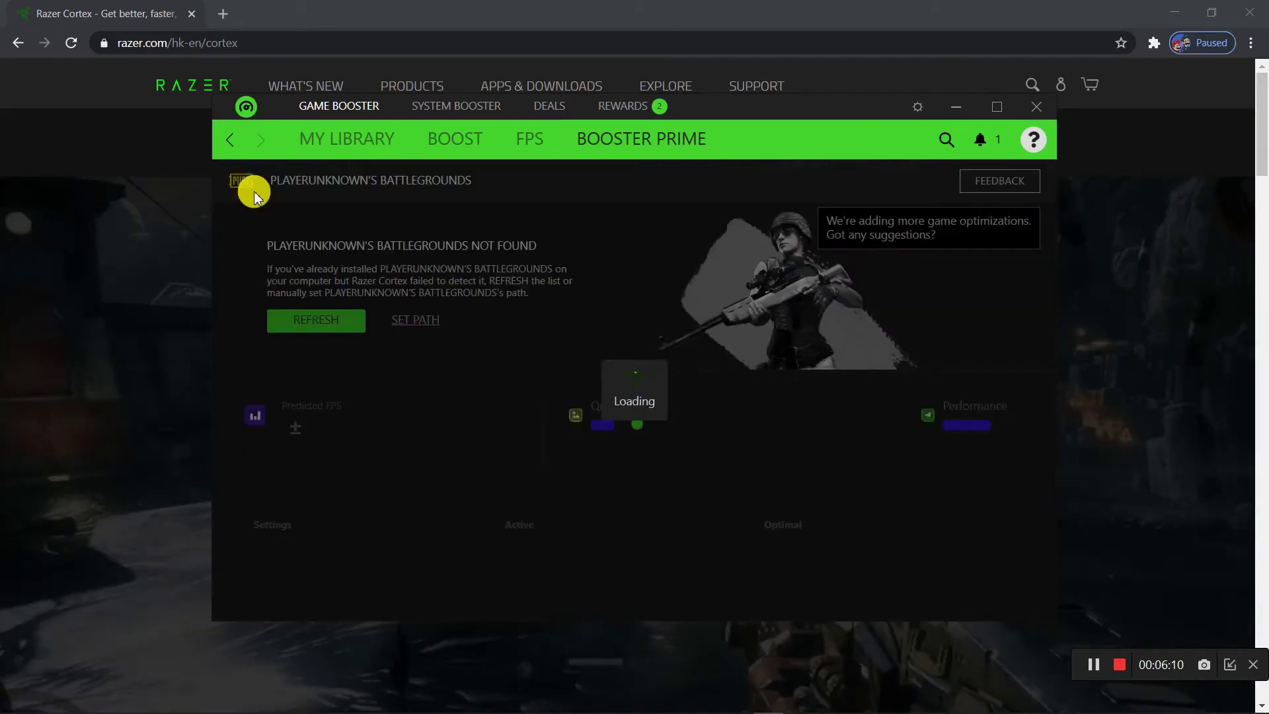
left_click(227, 136)
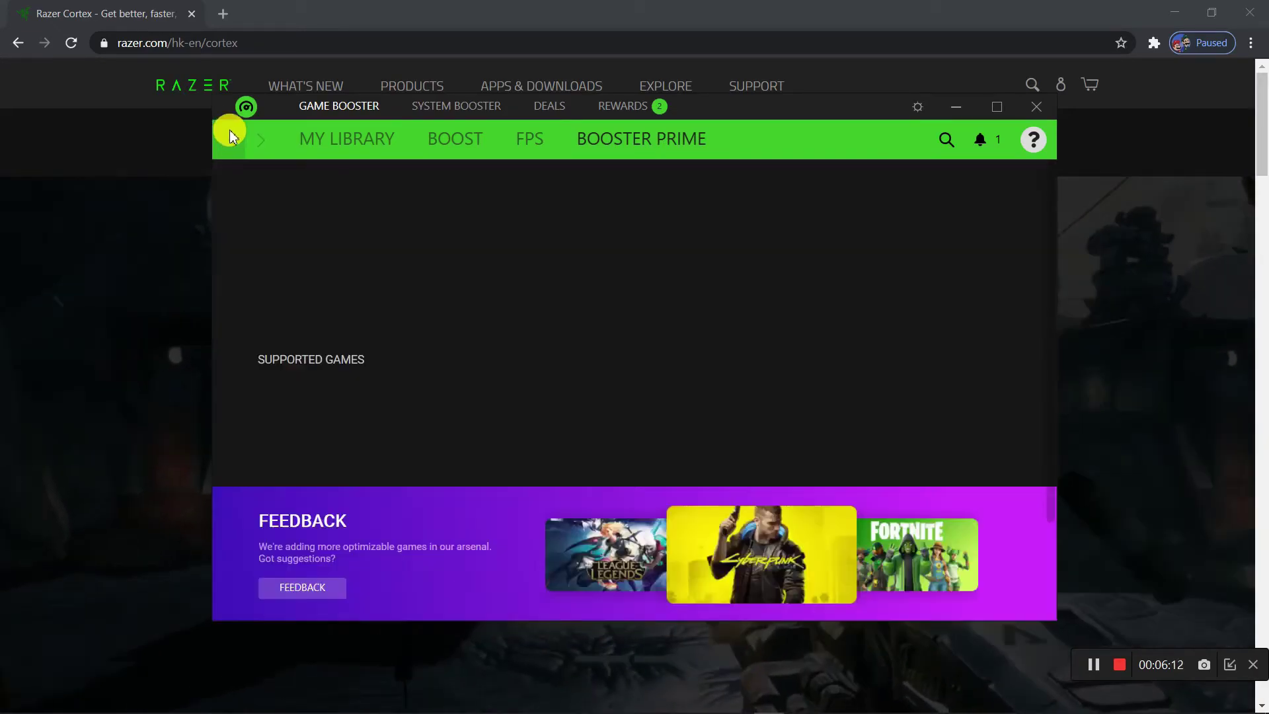
- Browse the Fortnite optimization page and return to the supported games list
left_click(554, 421)
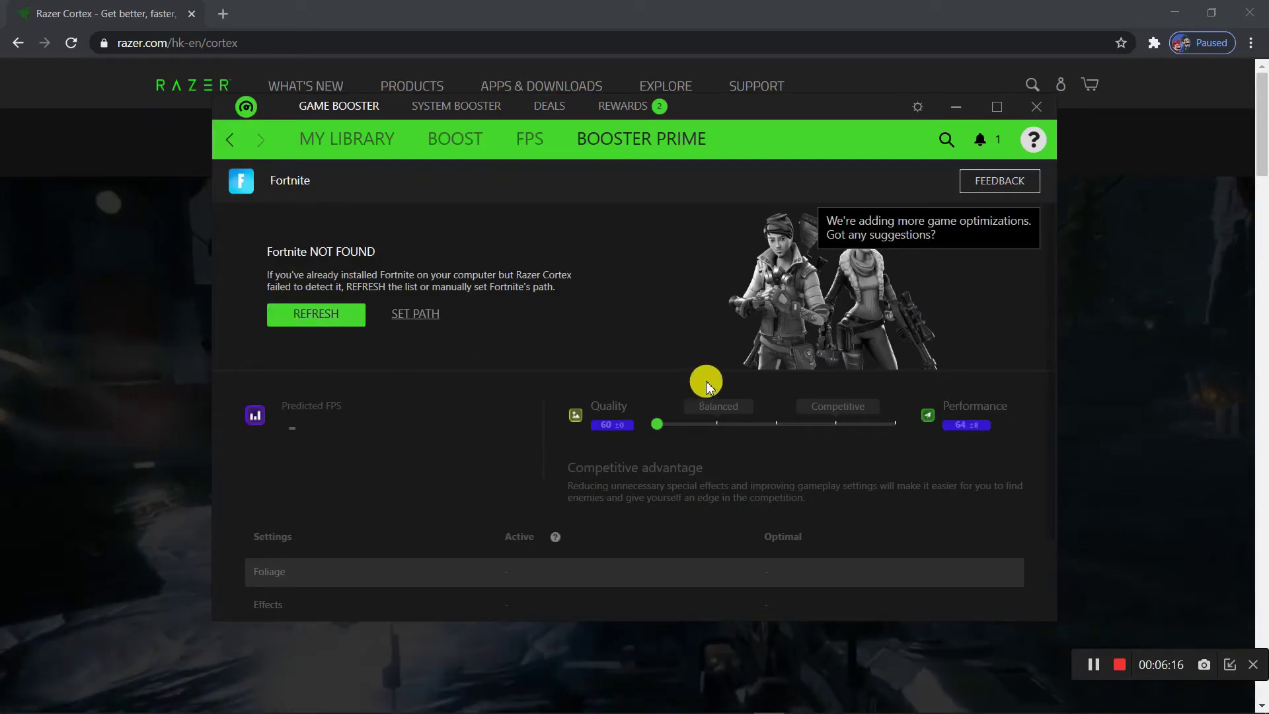
scroll(442, 423, "down", 1)
scroll(442, 423, "down", 1)
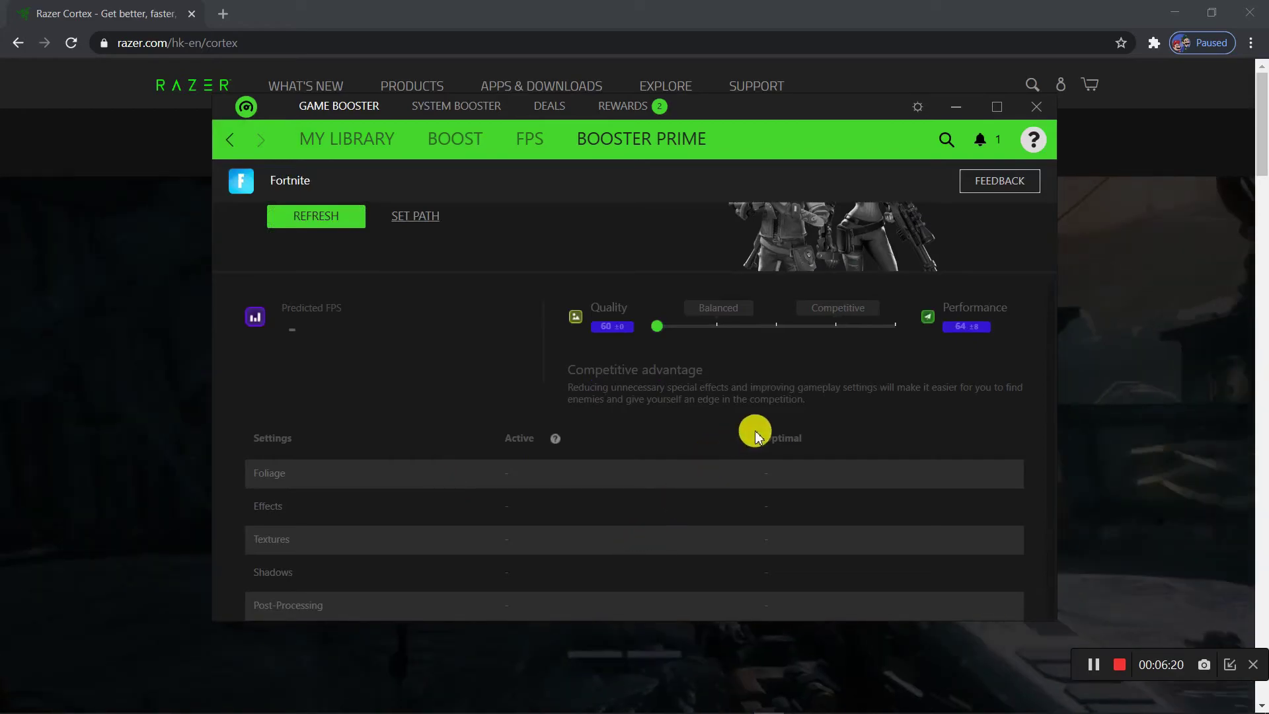
scroll(756, 431, "up", 2)
left_click(238, 147)
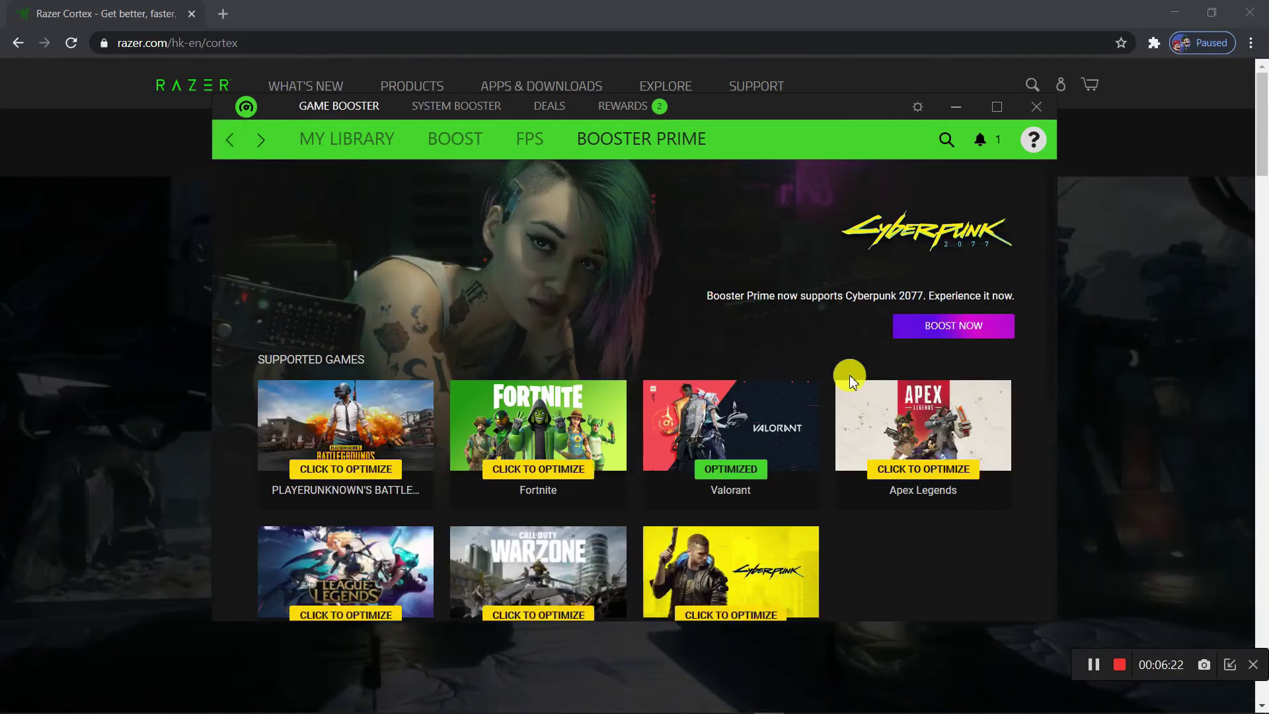
scroll(850, 374, "down", 1)
scroll(634, 298, "up", 1)
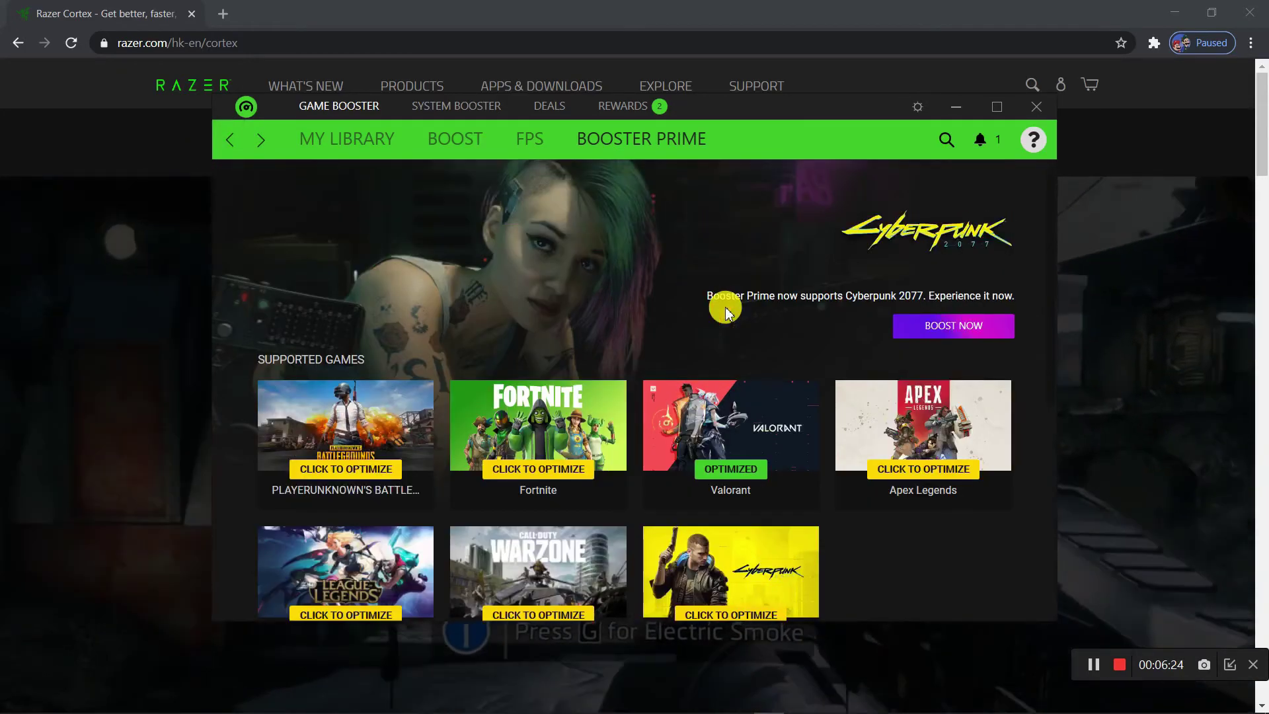
- Switch to MY LIBRARY, which lists only Hello Neighbor (Epic)
left_click(366, 138)
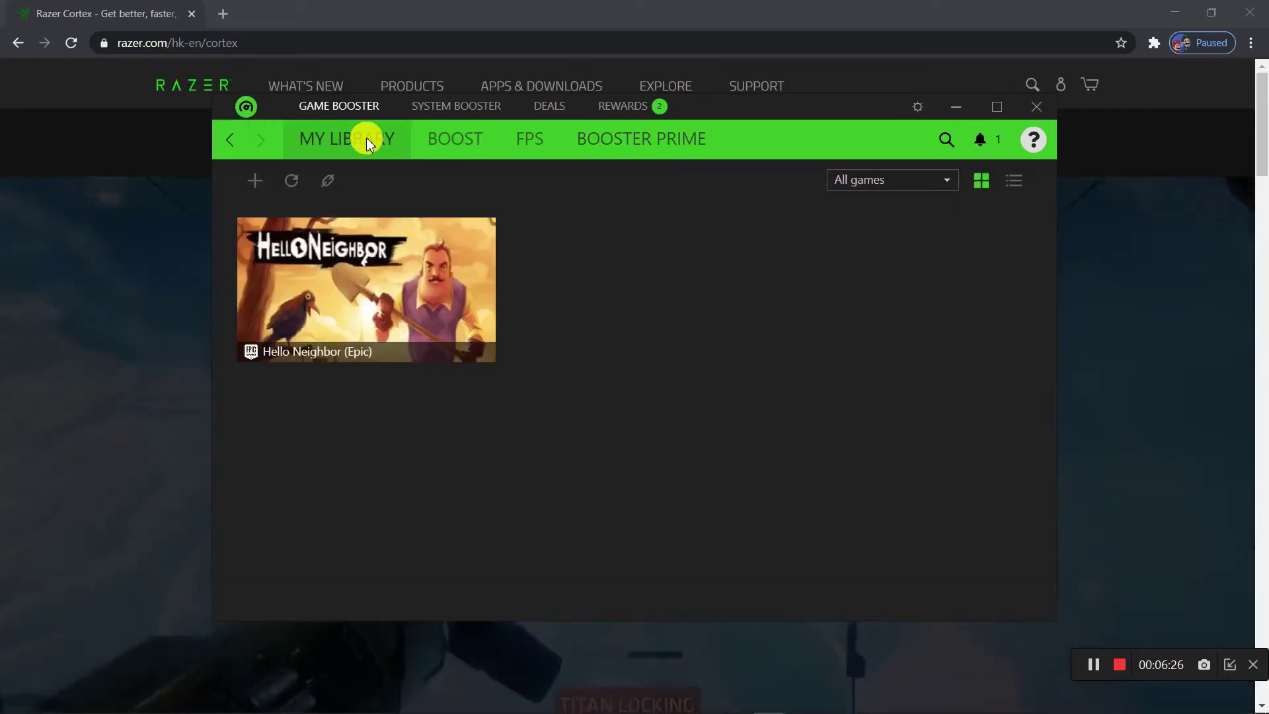